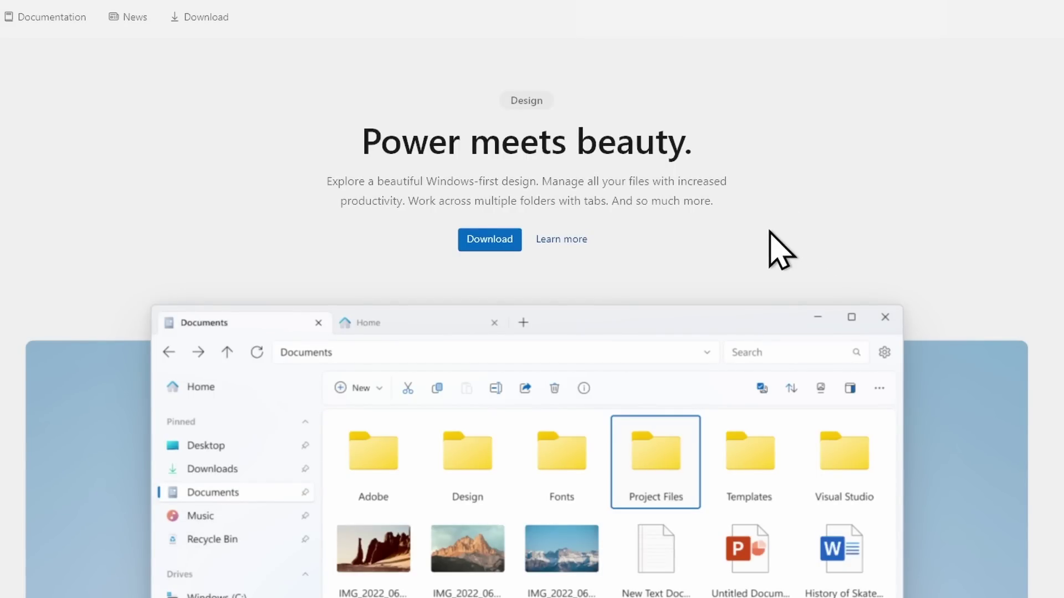
Step: Scroll through the 'It already does that.' feature cards, then load the 'Announcing Files v3.5' post
click(583, 238)
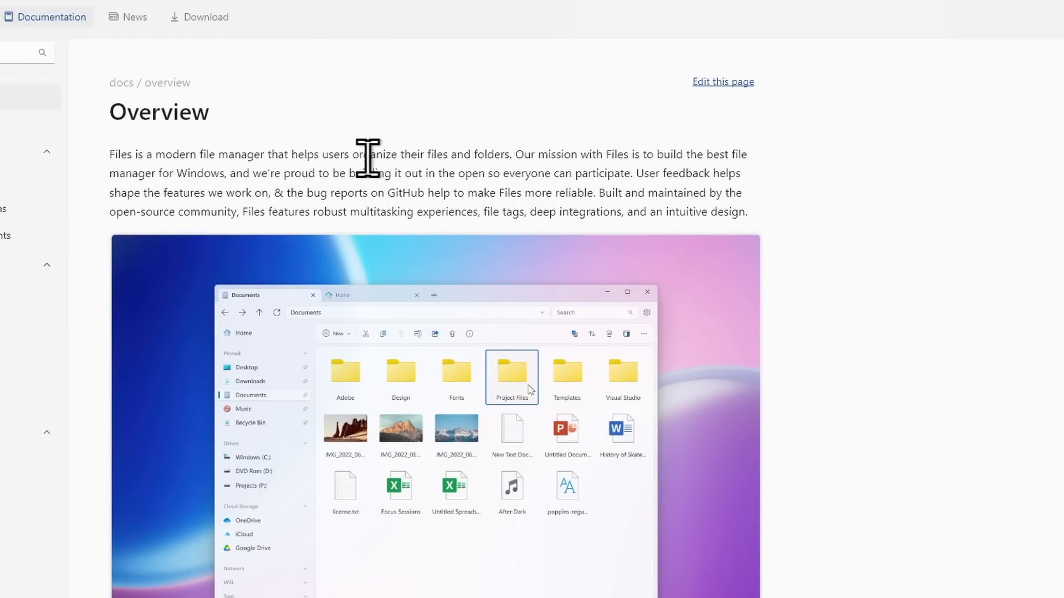
drag(352, 154, 509, 156)
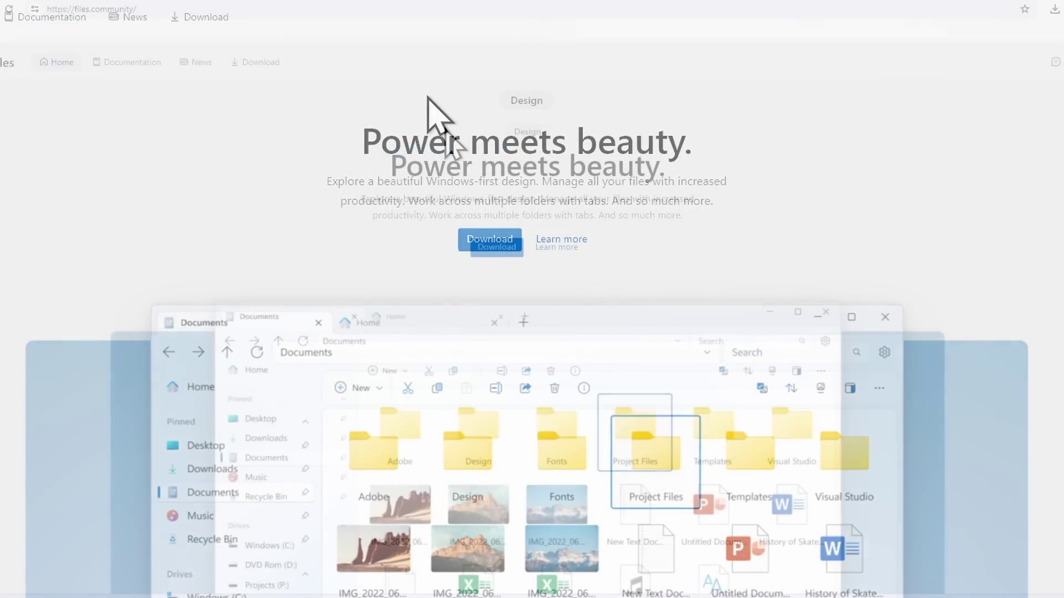
scroll(365, 194, down, 8)
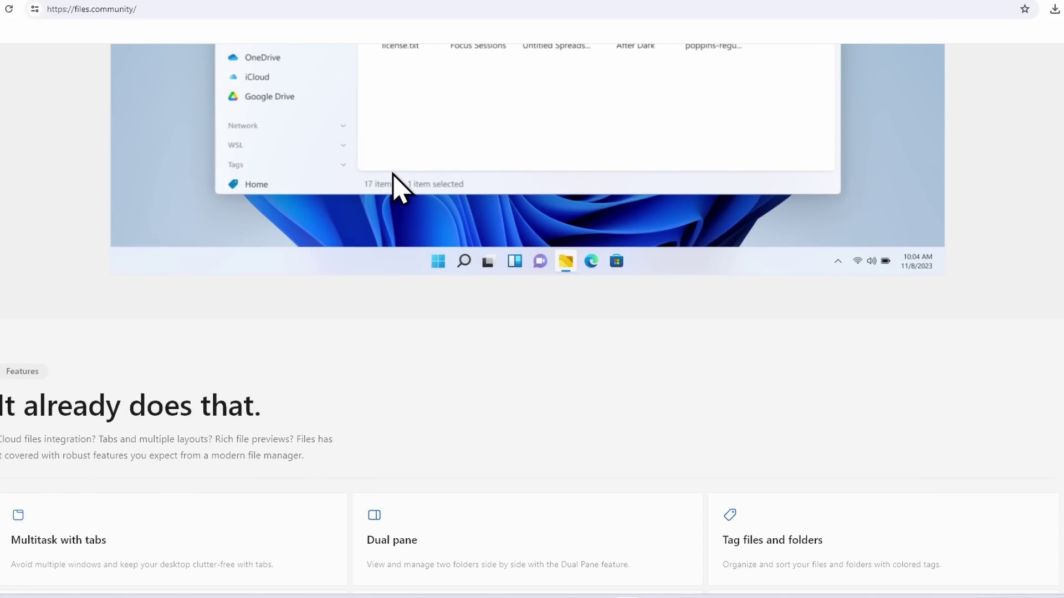
scroll(393, 174, down, 4)
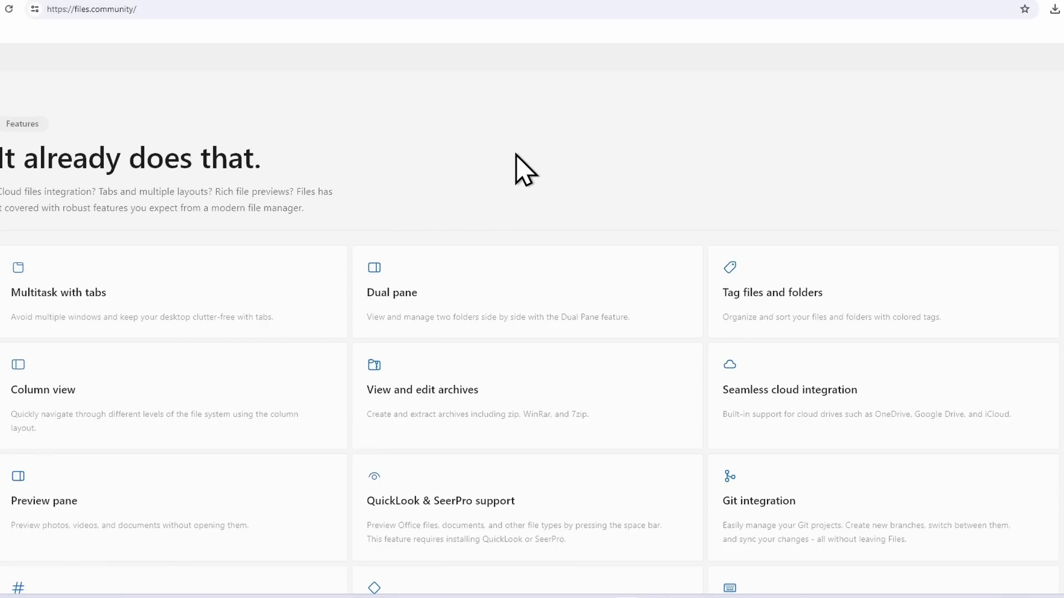
scroll(526, 175, down, 5)
scroll(532, 102, up, 3)
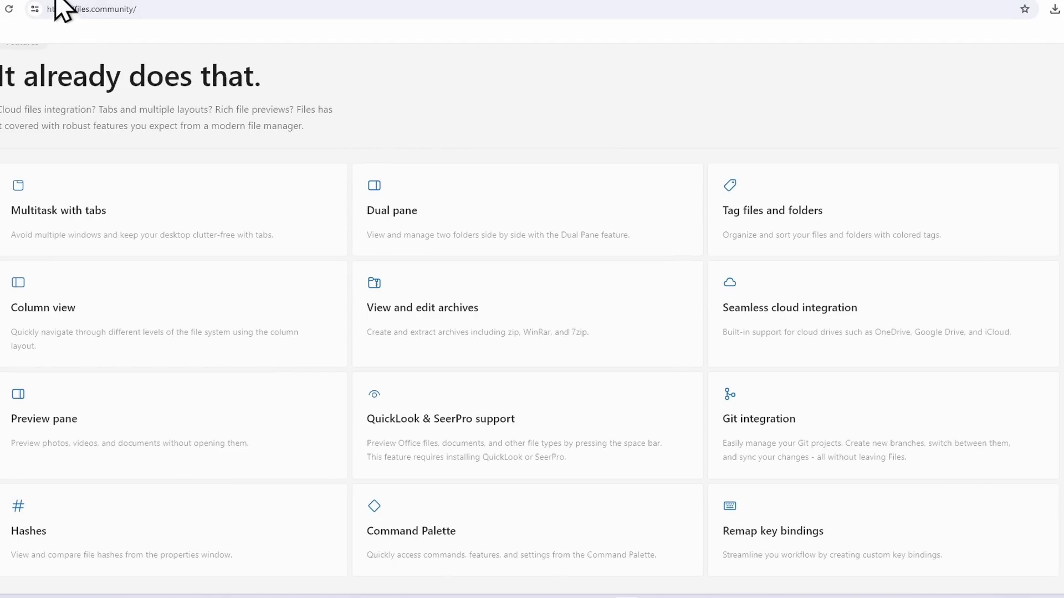
key(alt+Left)
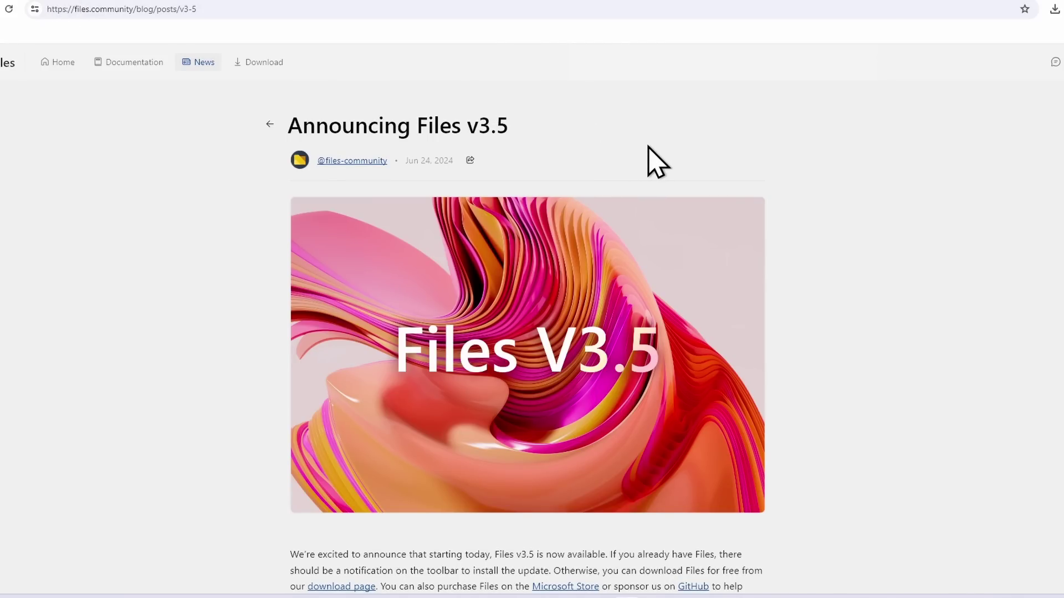
Step: Read the v3.5 post, highlighting 'v3.5' in the heading and the preview pane passage
scroll(649, 147, down, 4)
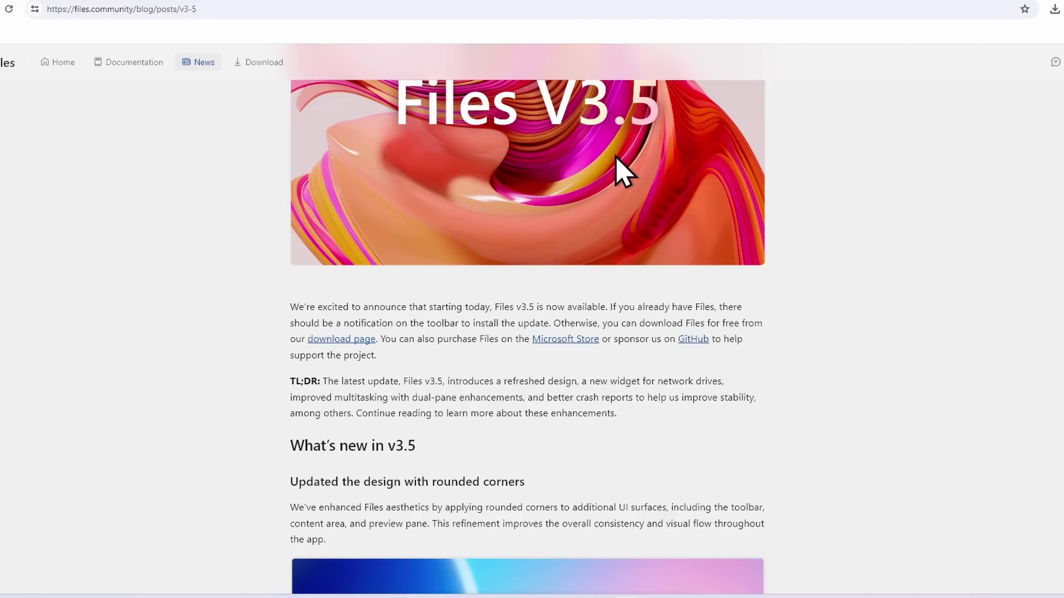
scroll(629, 309, down, 4)
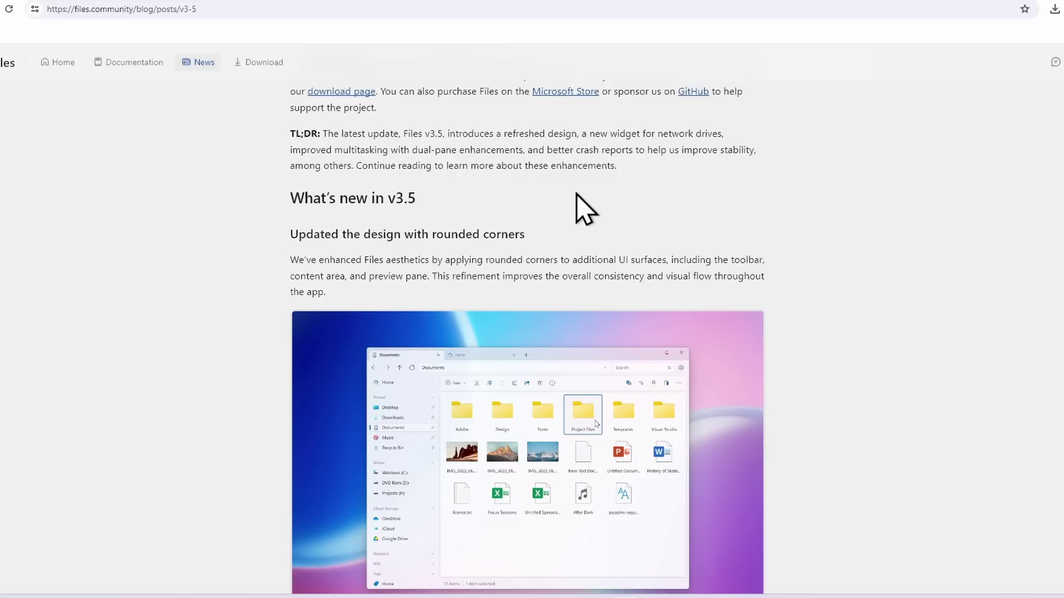
drag(390, 198, 438, 206)
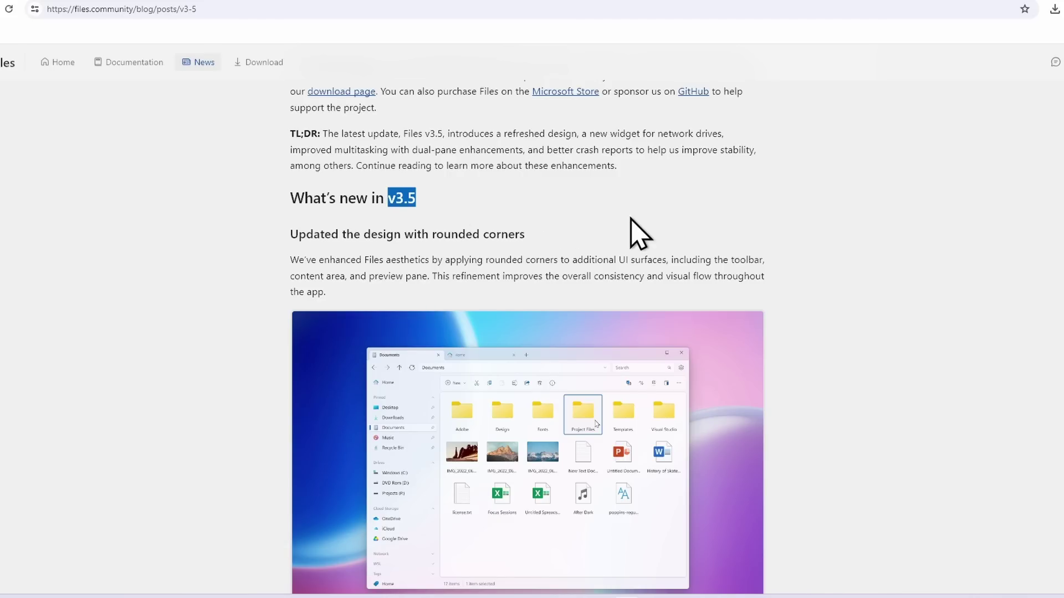
scroll(630, 214, down, 2)
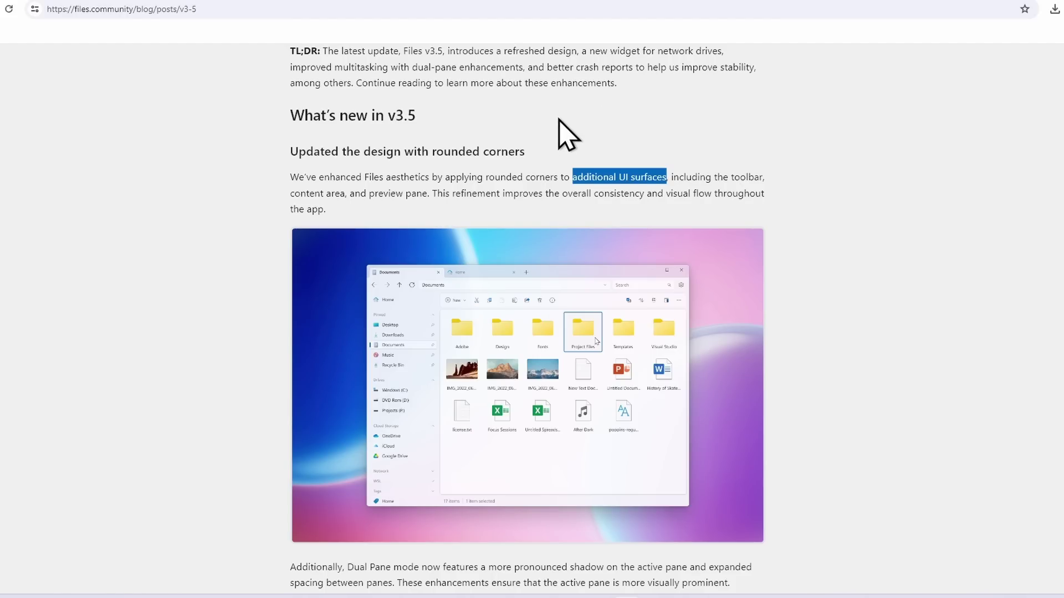
click(603, 116)
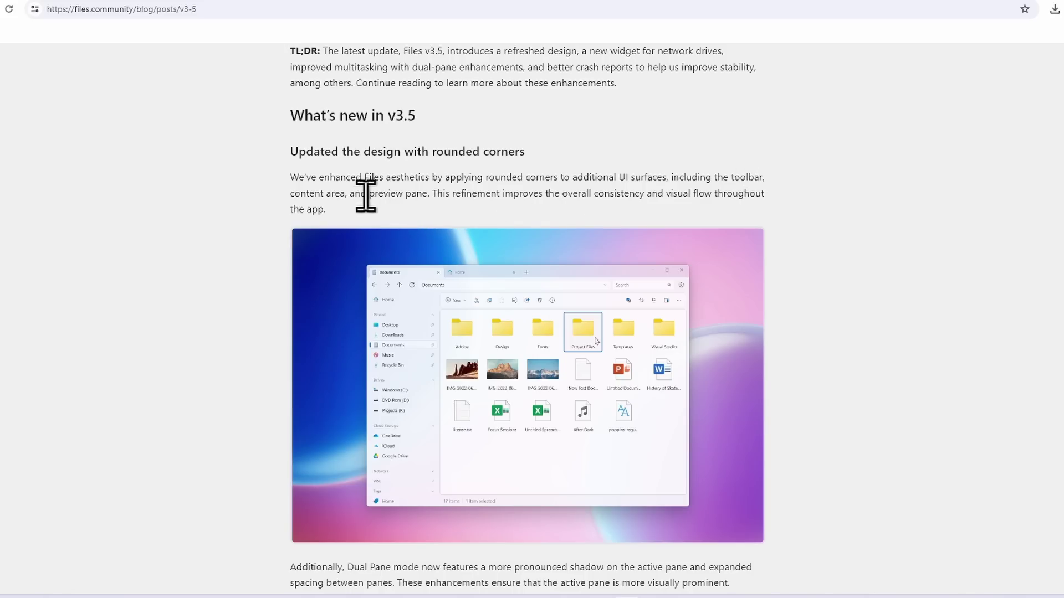
drag(355, 194, 433, 194)
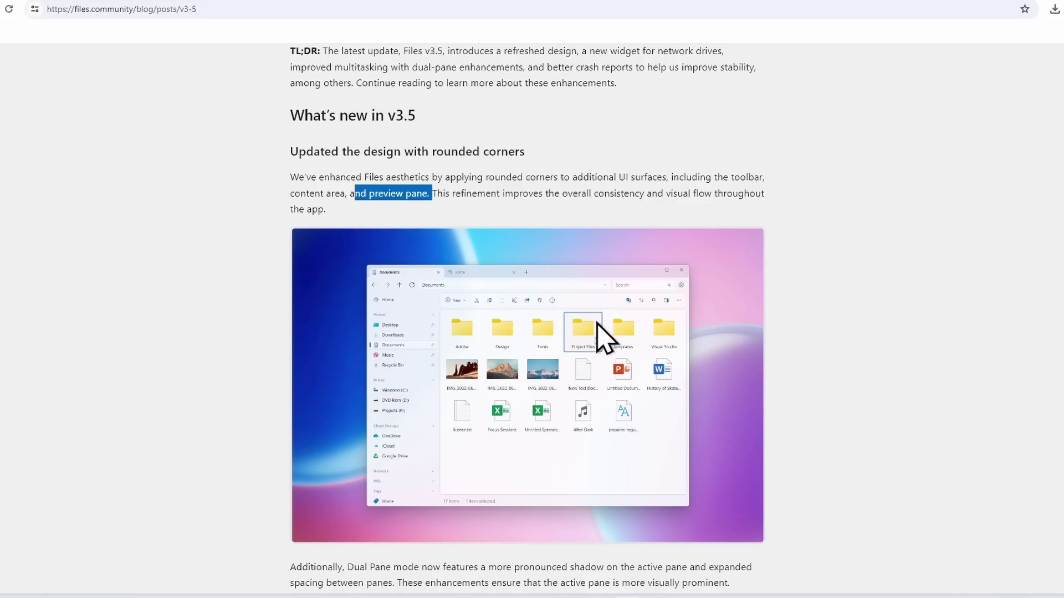
Step: Scroll down through the fixes list to the post's Conclusion section
scroll(531, 306, down, 8)
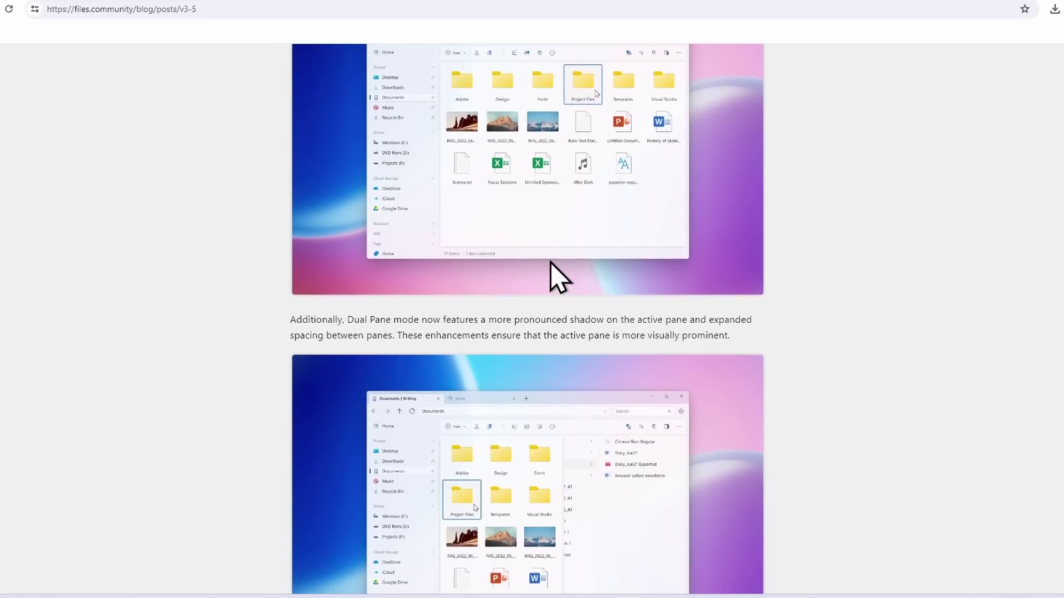
scroll(550, 244, up, 4)
scroll(477, 244, down, 4)
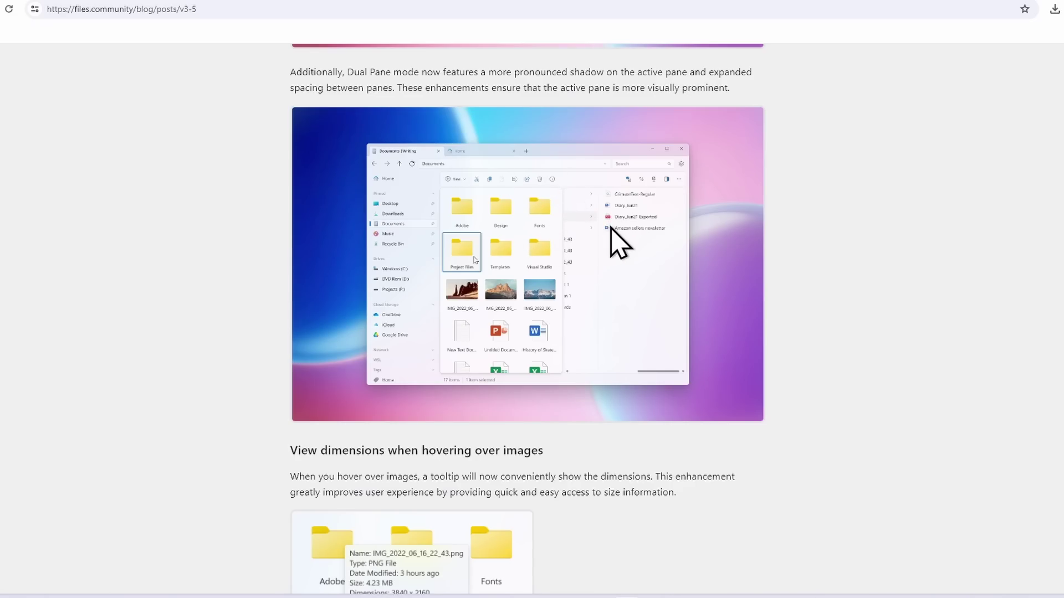
scroll(610, 227, down, 5)
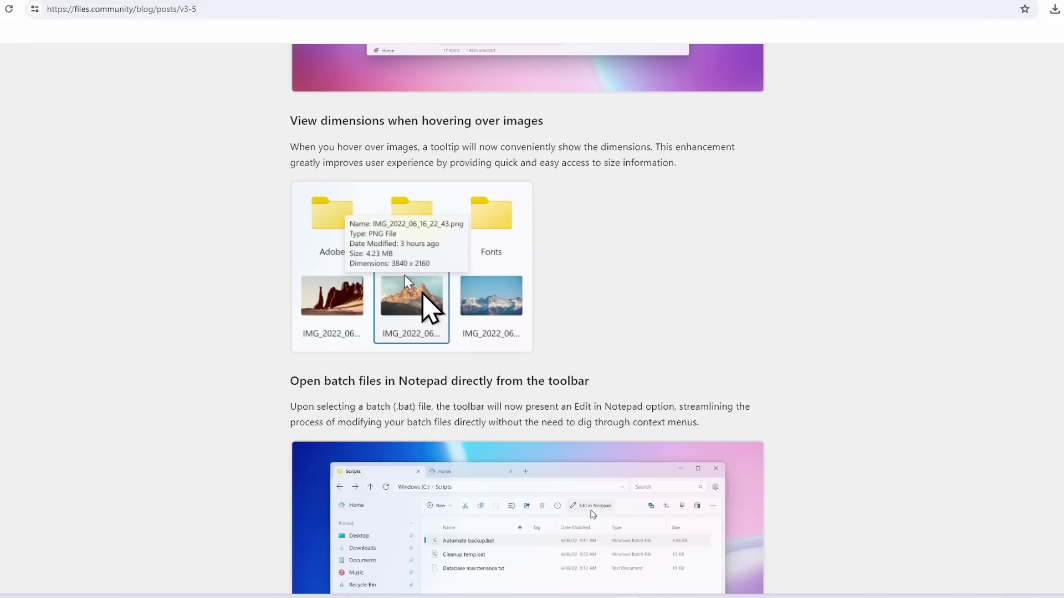
scroll(423, 293, down, 4)
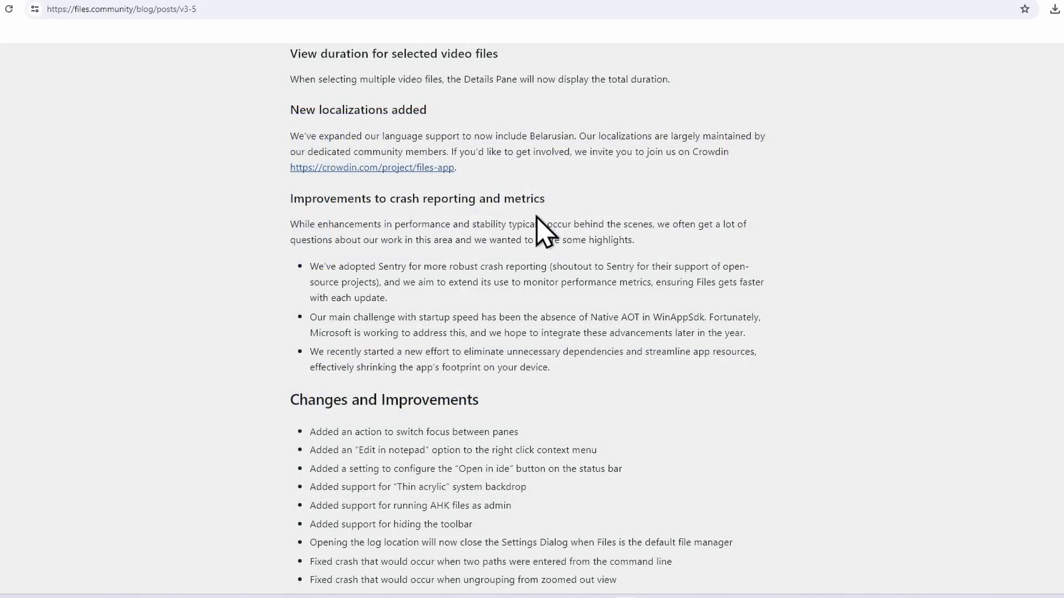
scroll(546, 227, down, 1)
scroll(554, 233, down, 10)
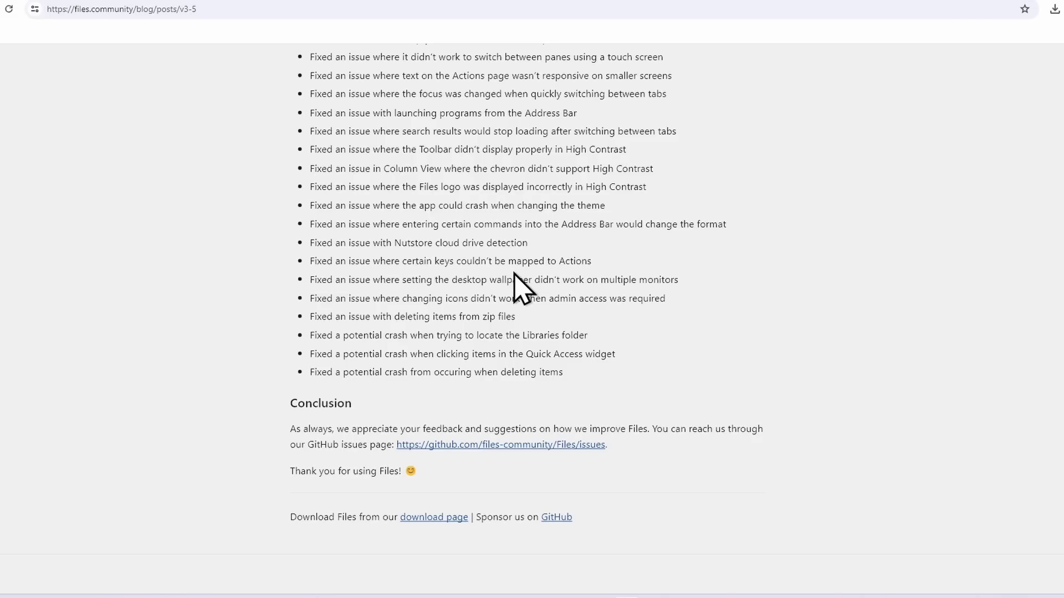
Step: Open the Files GitHub issues page, then go to the files-community/Files repository and skim the README
click(513, 445)
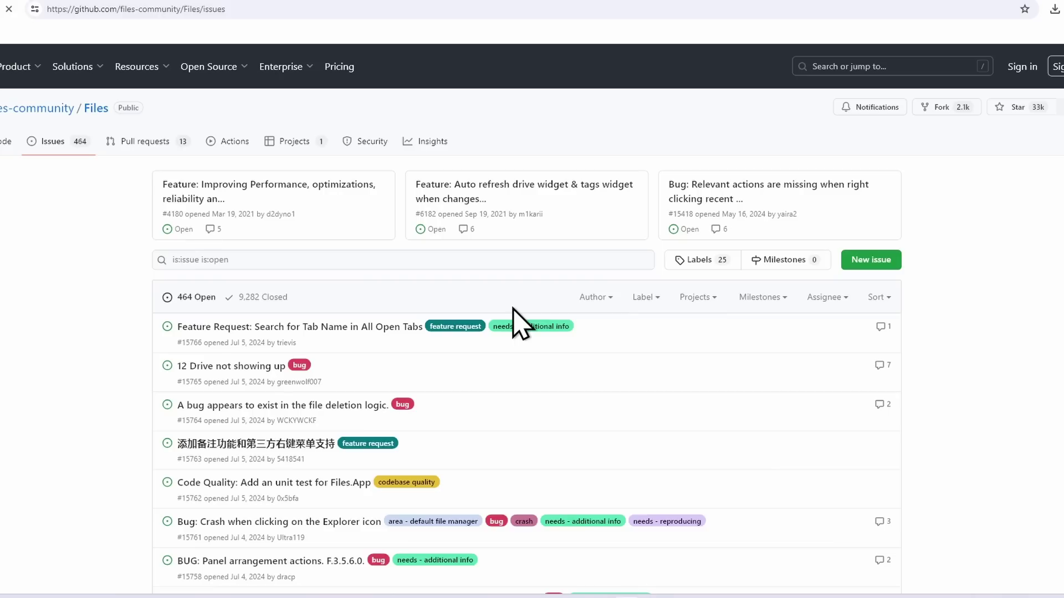
click(99, 108)
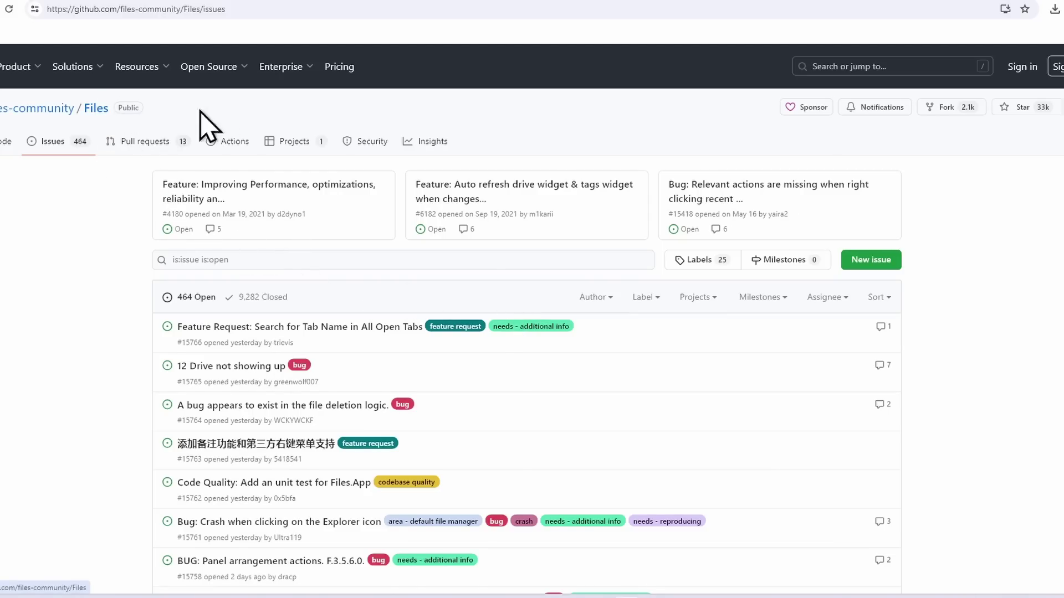
scroll(482, 296, down, 7)
scroll(454, 266, up, 7)
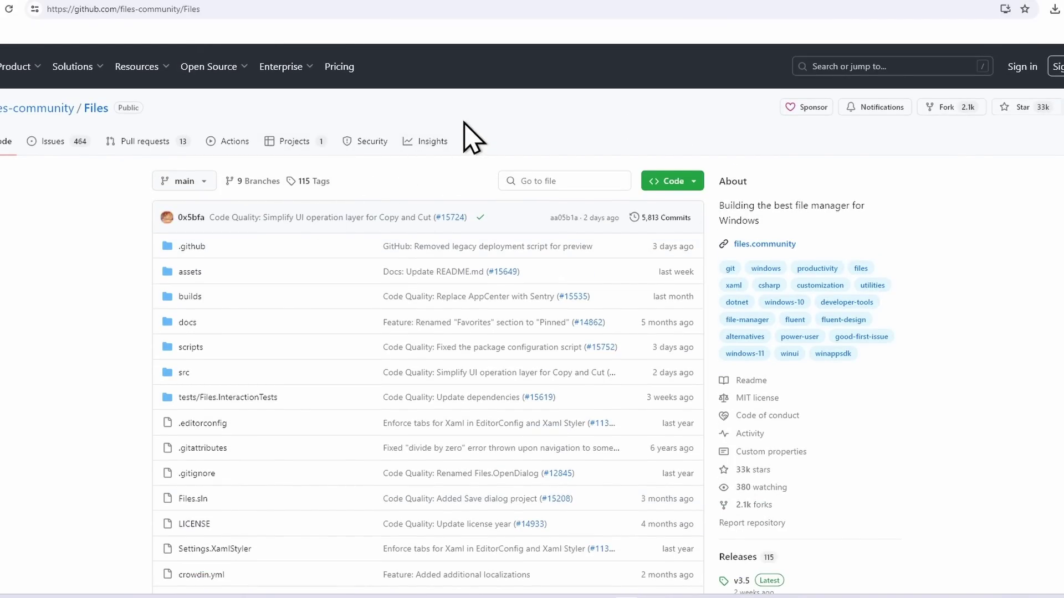
Step: From the Files website's Download page, open the Files App listing in the Microsoft Store
click(215, 12)
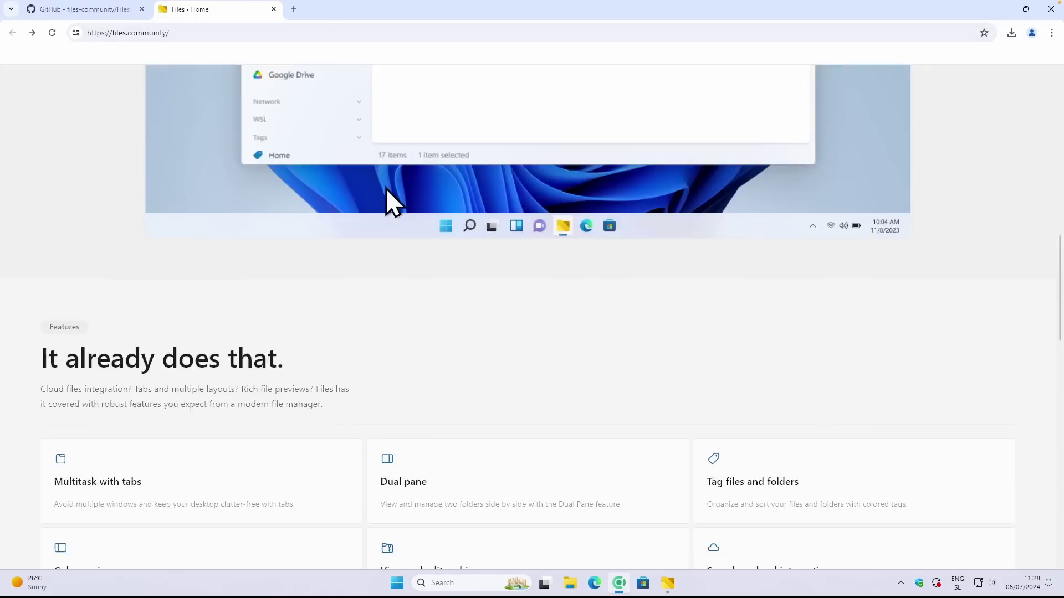
scroll(386, 191, up, 10)
click(285, 82)
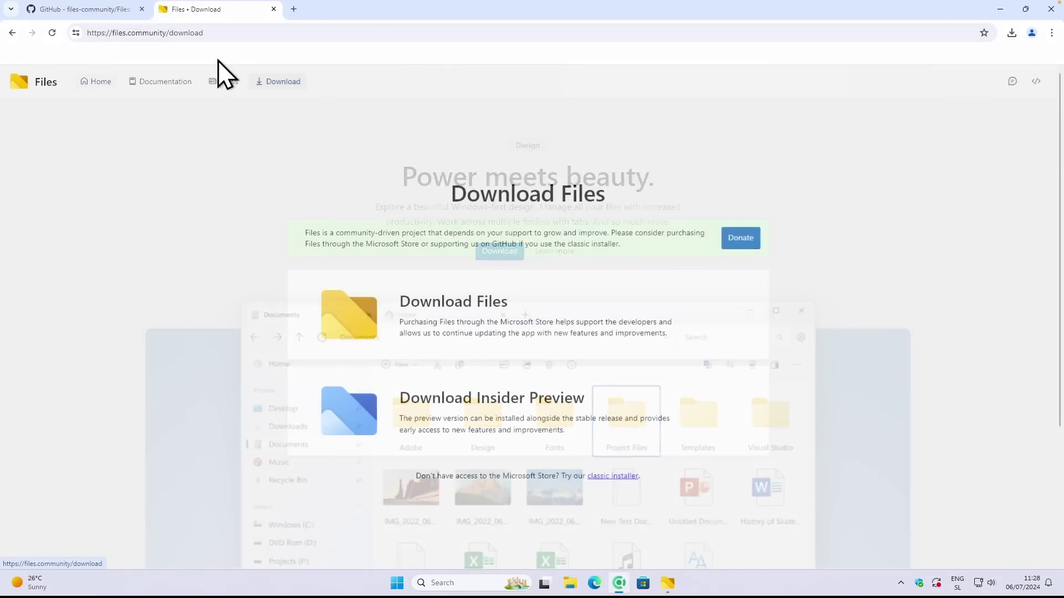
click(245, 33)
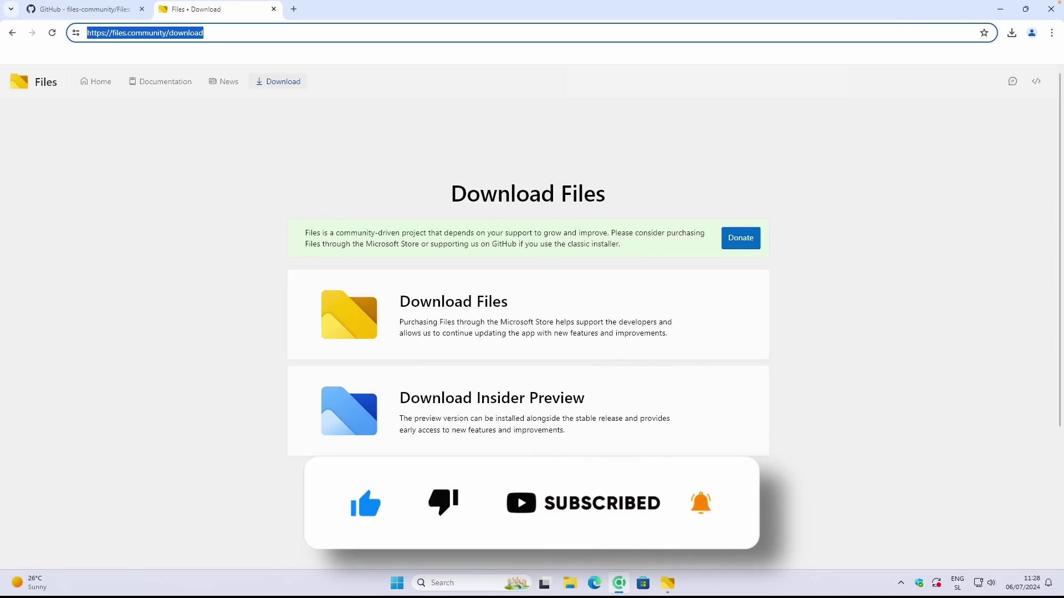
click(479, 303)
click(577, 137)
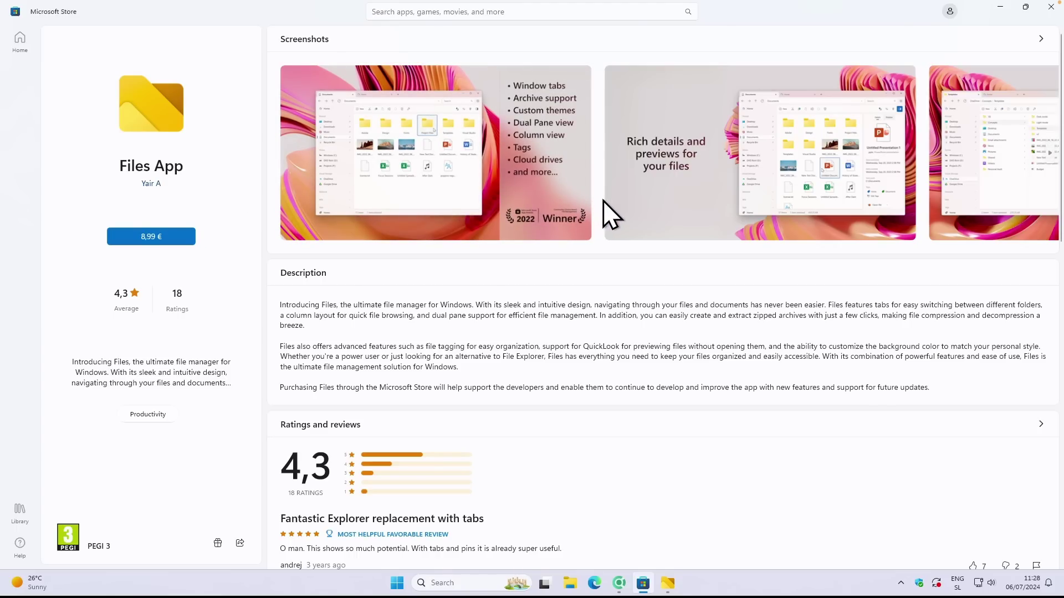
Step: Close the Microsoft Store window
click(1051, 7)
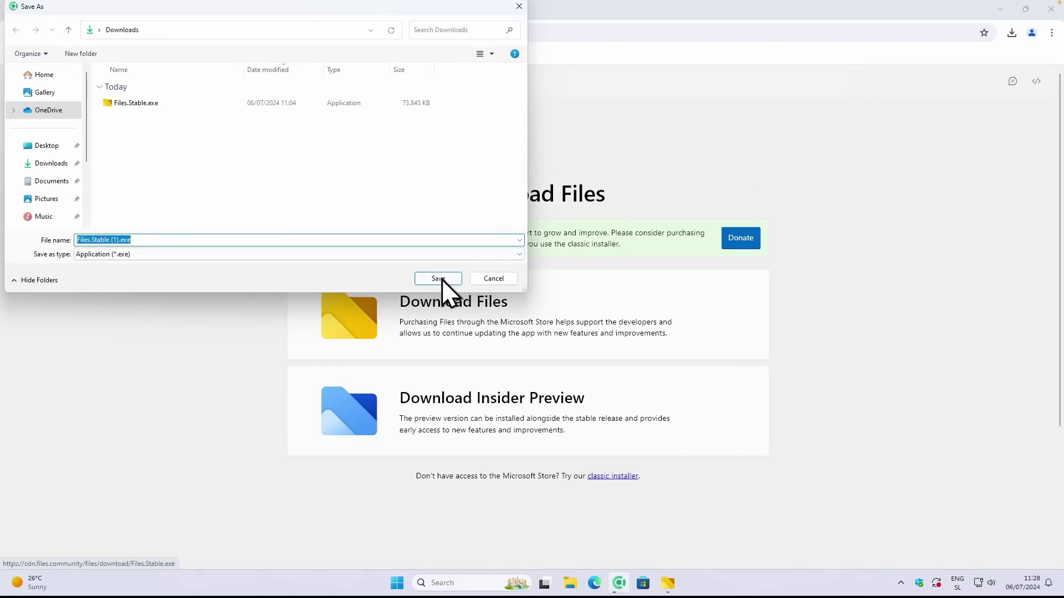
Step: Save the Files classic installer into the Downloads folder
click(440, 279)
Step: Open the Downloads folder in File Explorer and select the Files.Stable.exe installer
click(1000, 9)
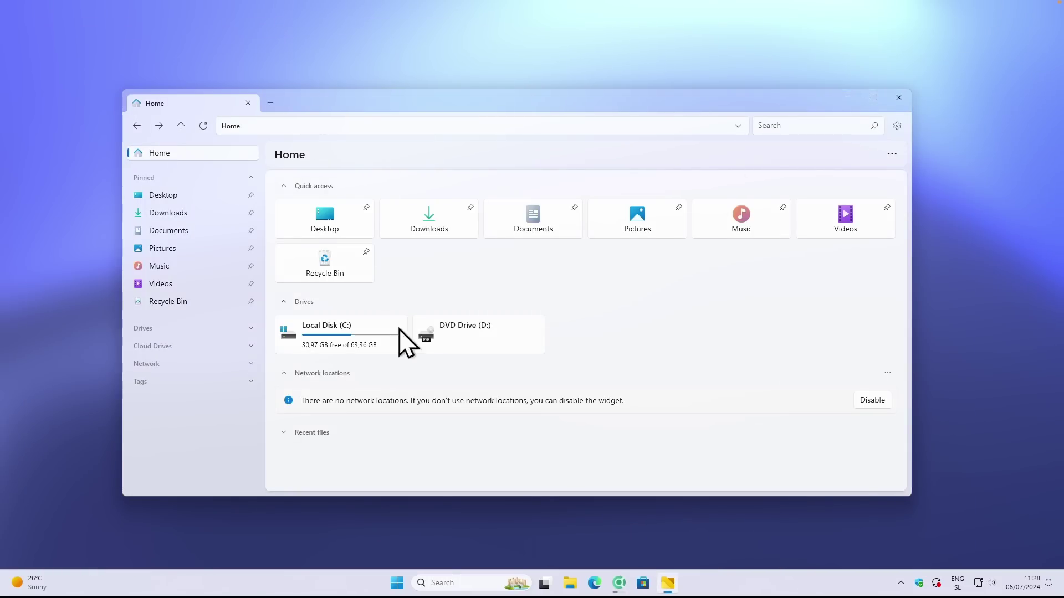
click(574, 584)
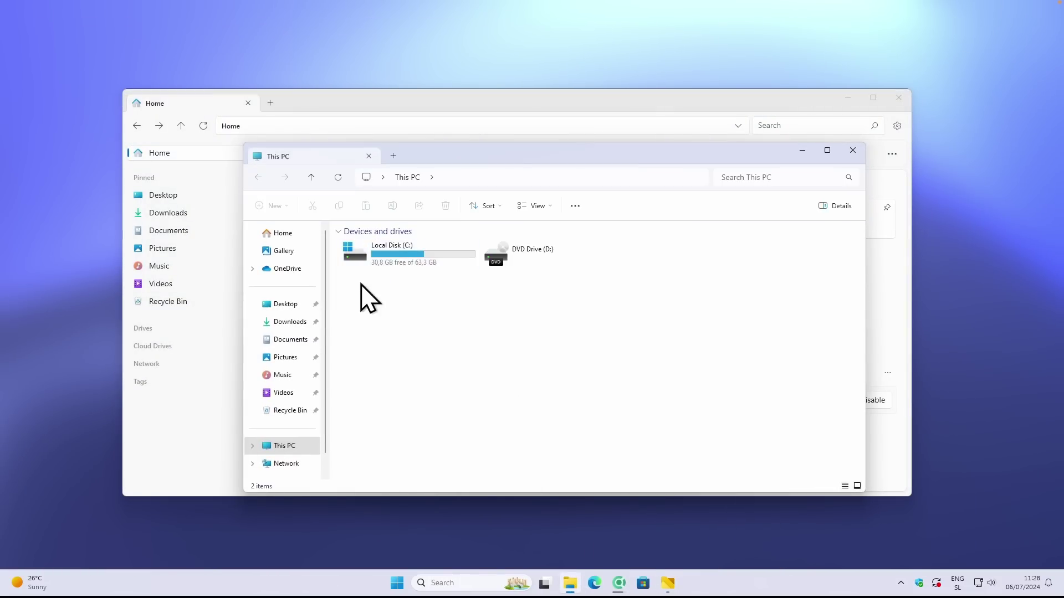
click(290, 321)
click(850, 98)
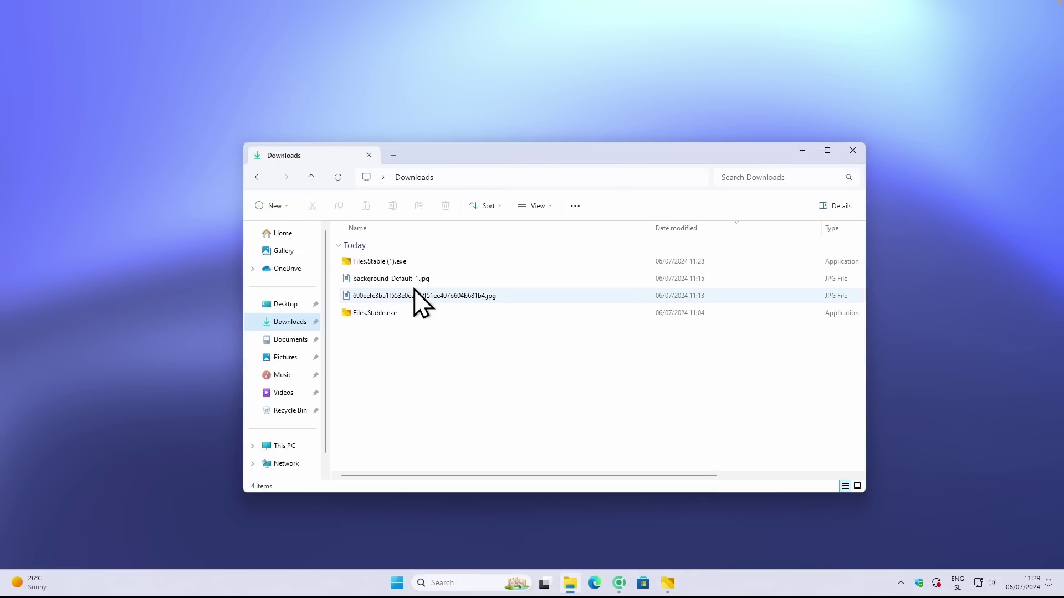
click(371, 314)
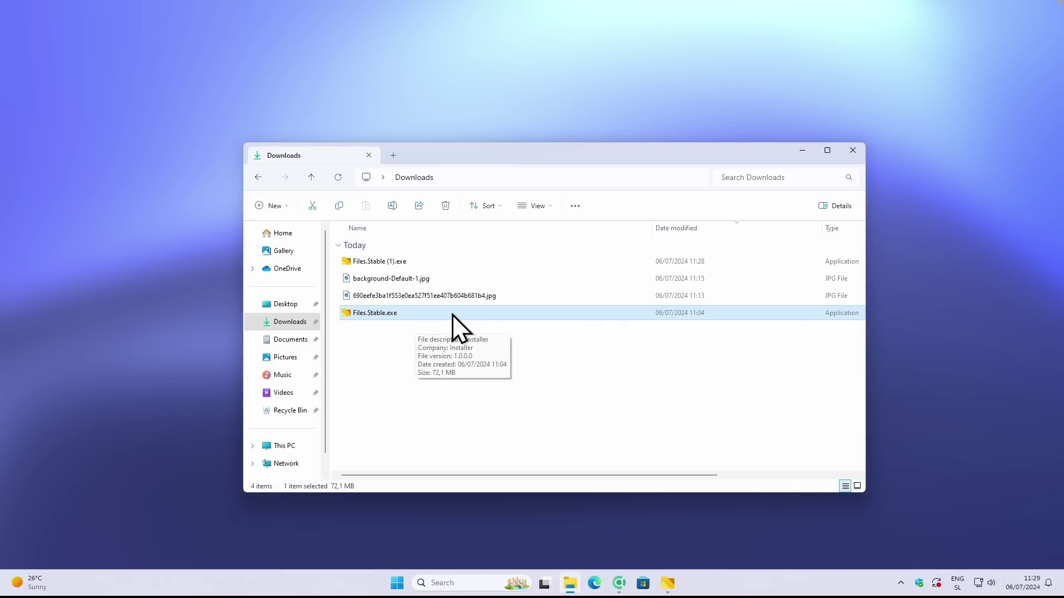
Step: Turn on File name extensions so Files.Stable.exe shows its full name
click(556, 206)
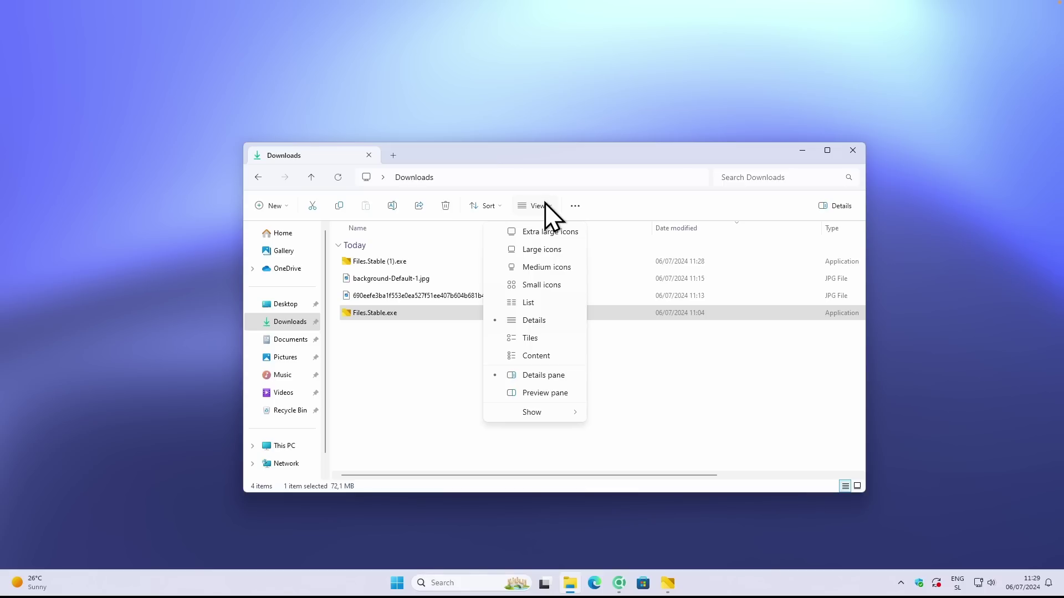
mouse_move(534, 412)
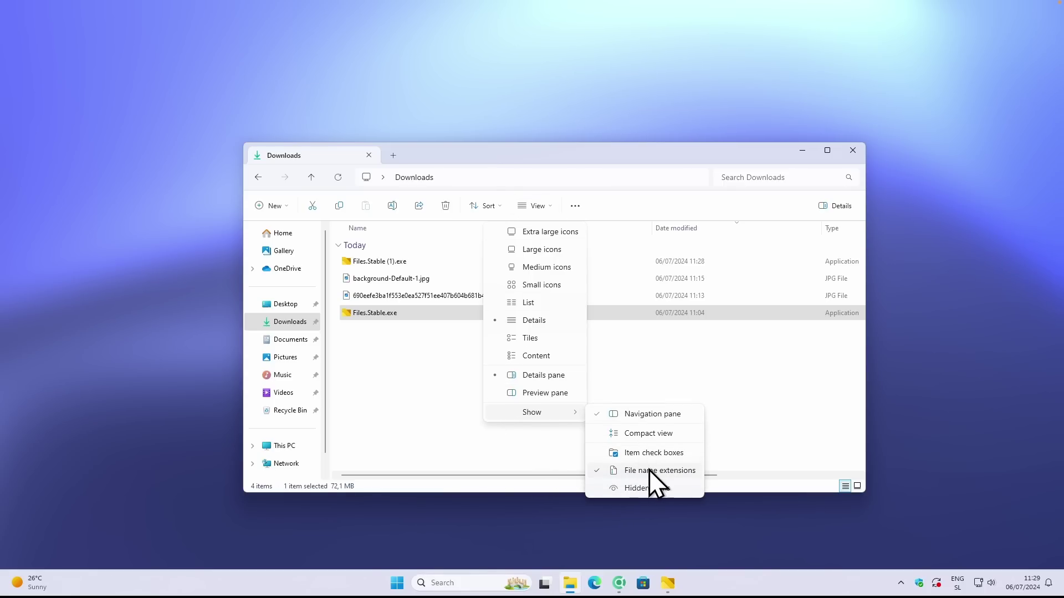
click(769, 424)
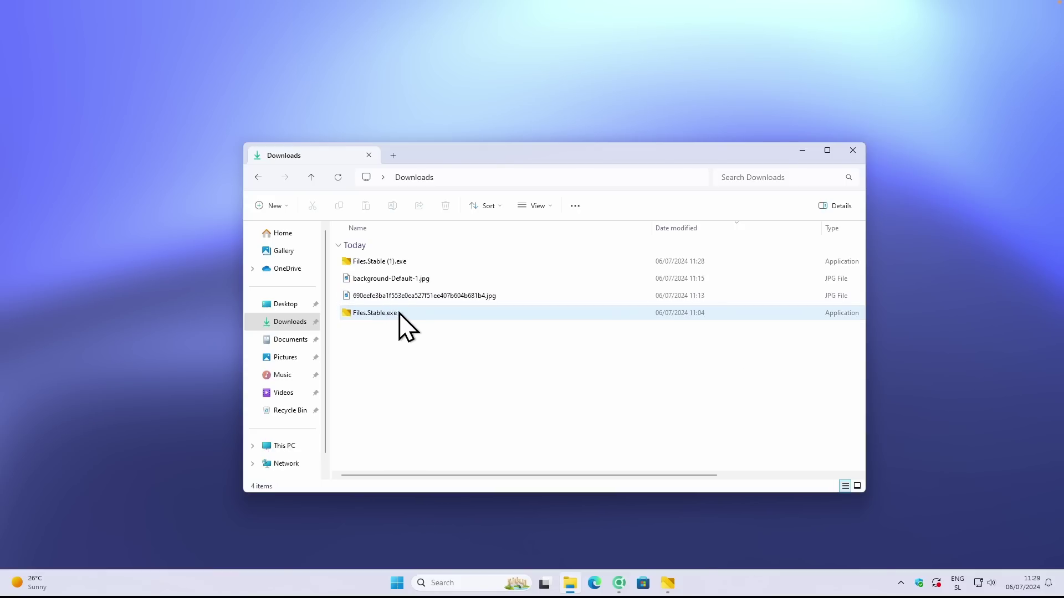
click(427, 313)
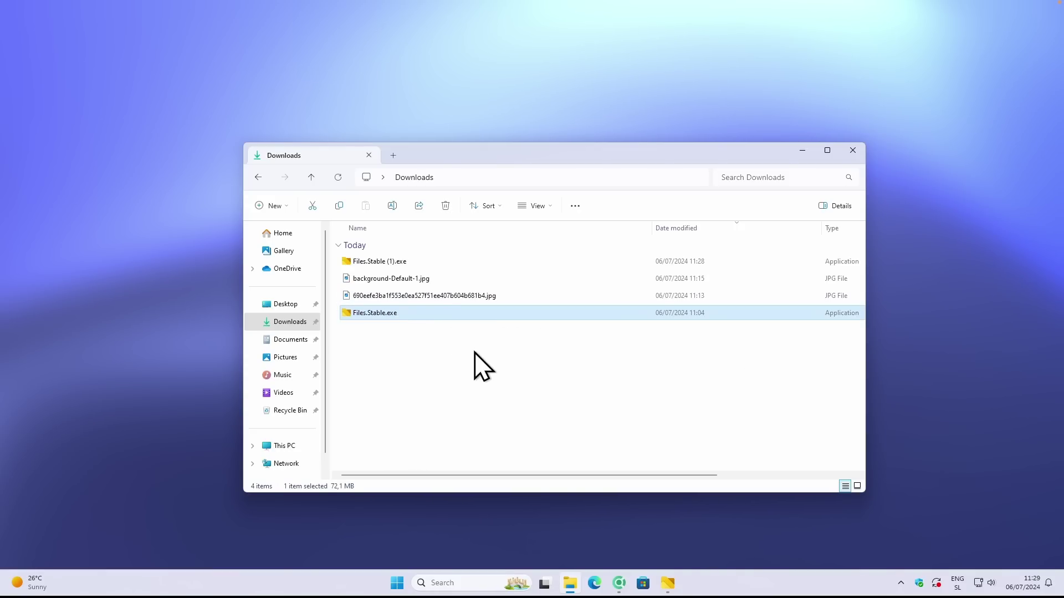
Step: Launch the Files app and open the pinned Downloads folder with its four files
click(852, 151)
click(668, 583)
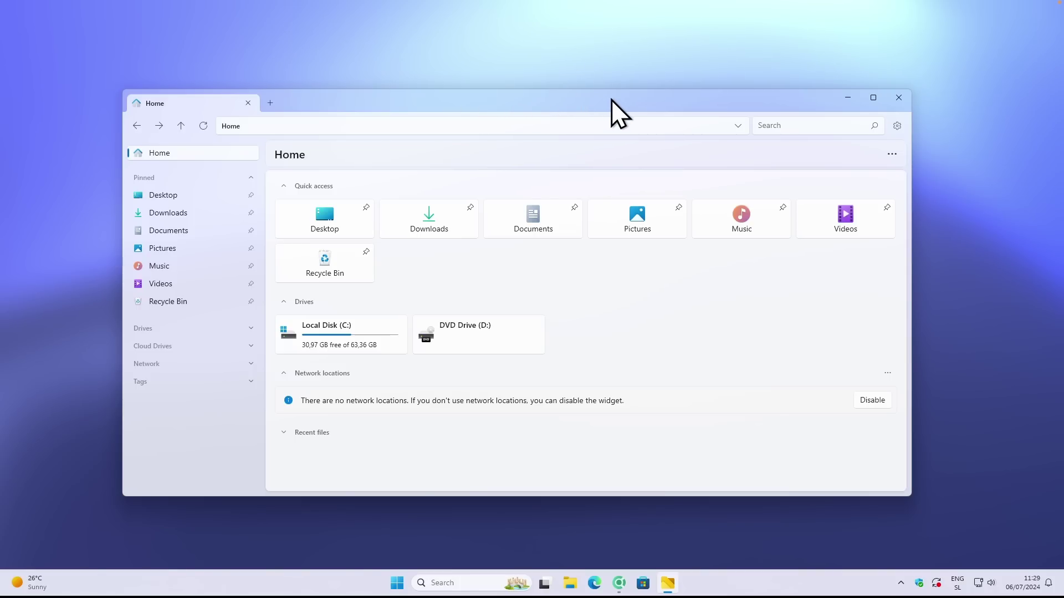
drag(604, 98, 607, 99)
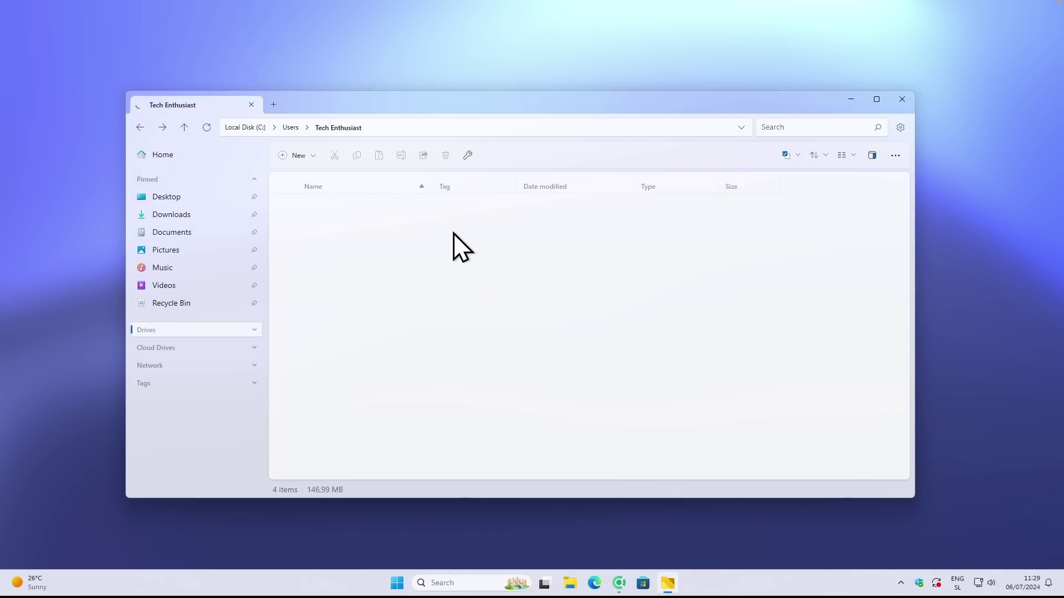
click(191, 214)
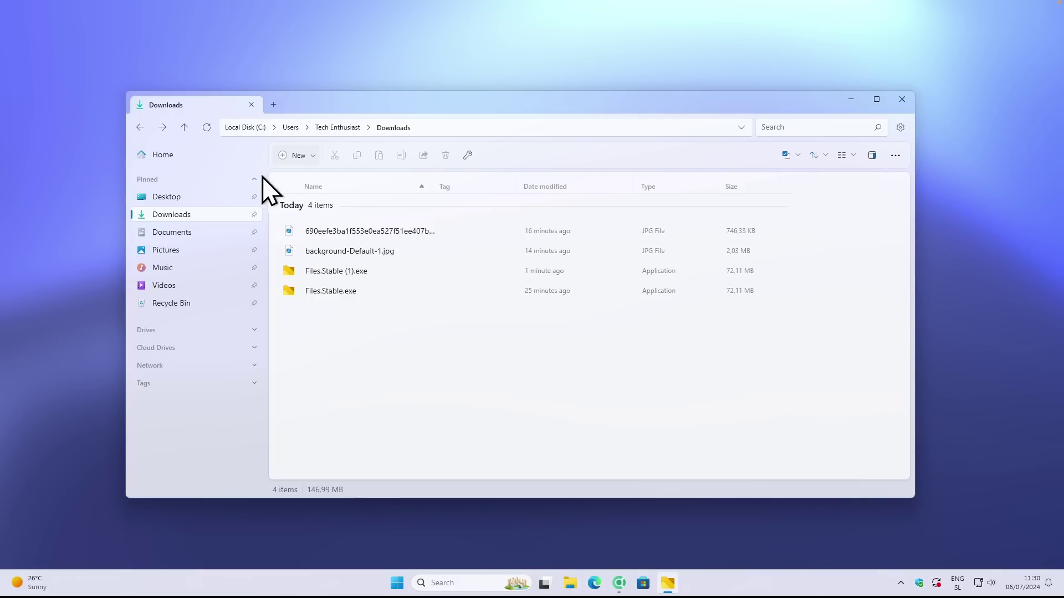
click(872, 154)
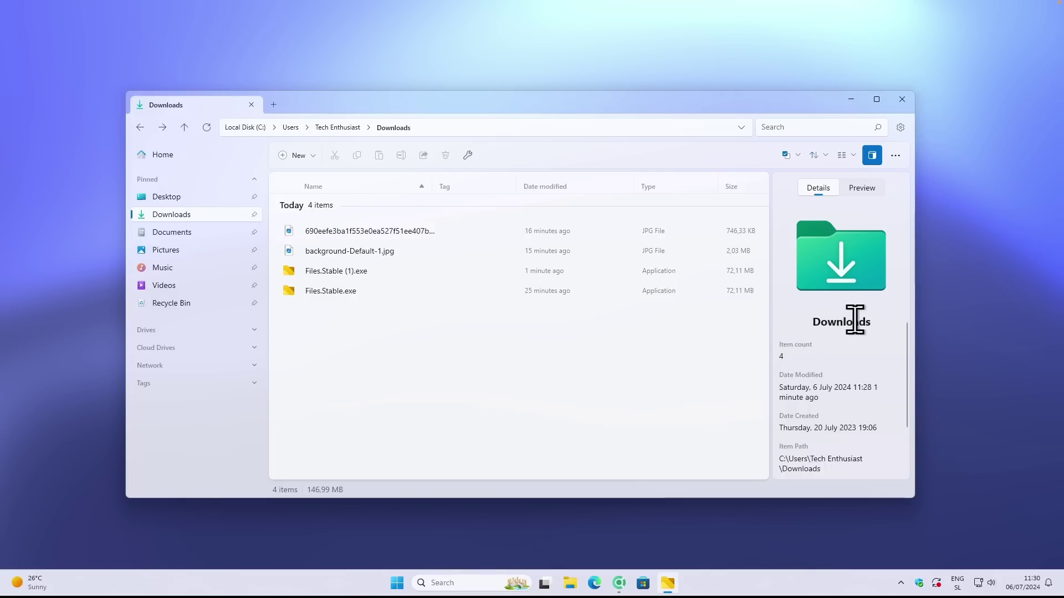
click(862, 189)
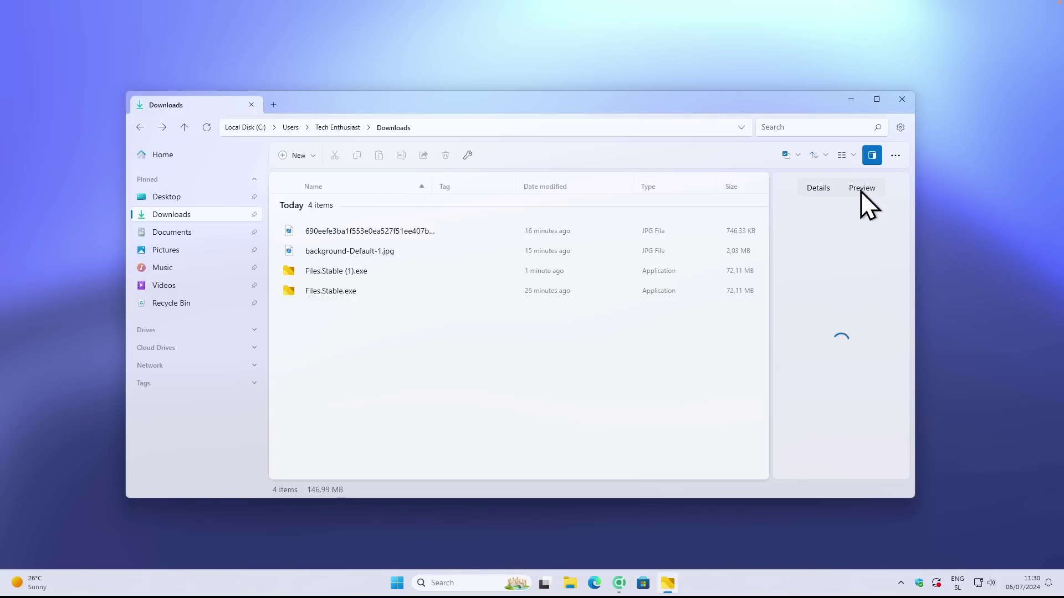
click(443, 252)
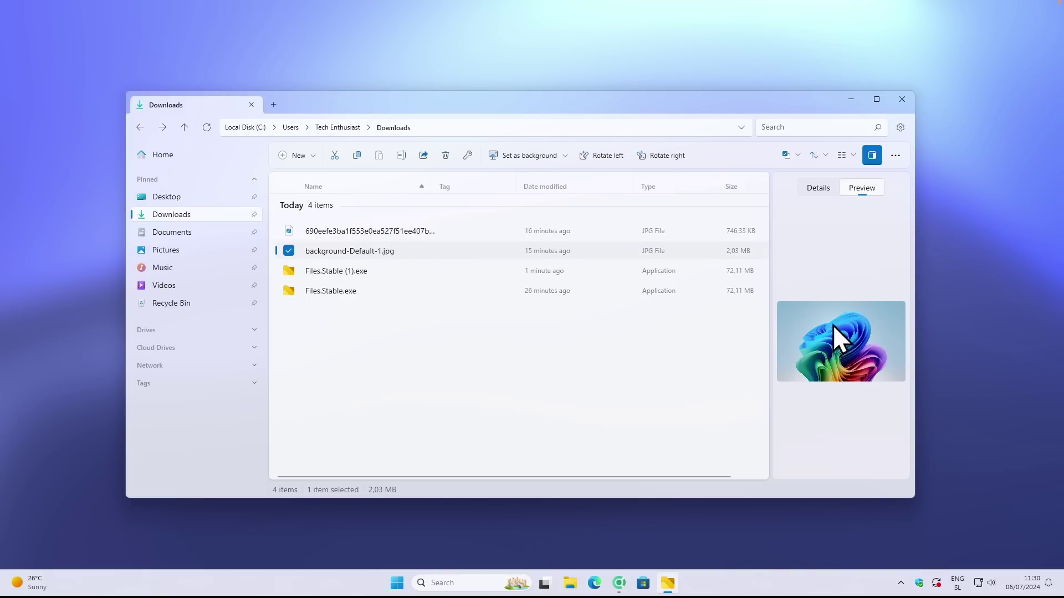
click(821, 188)
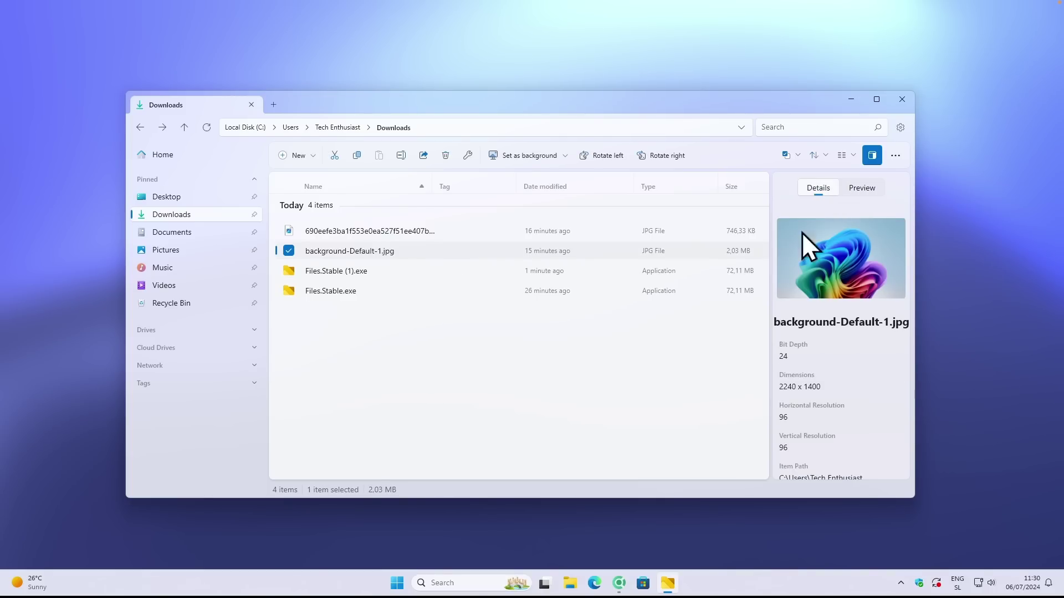
click(363, 254)
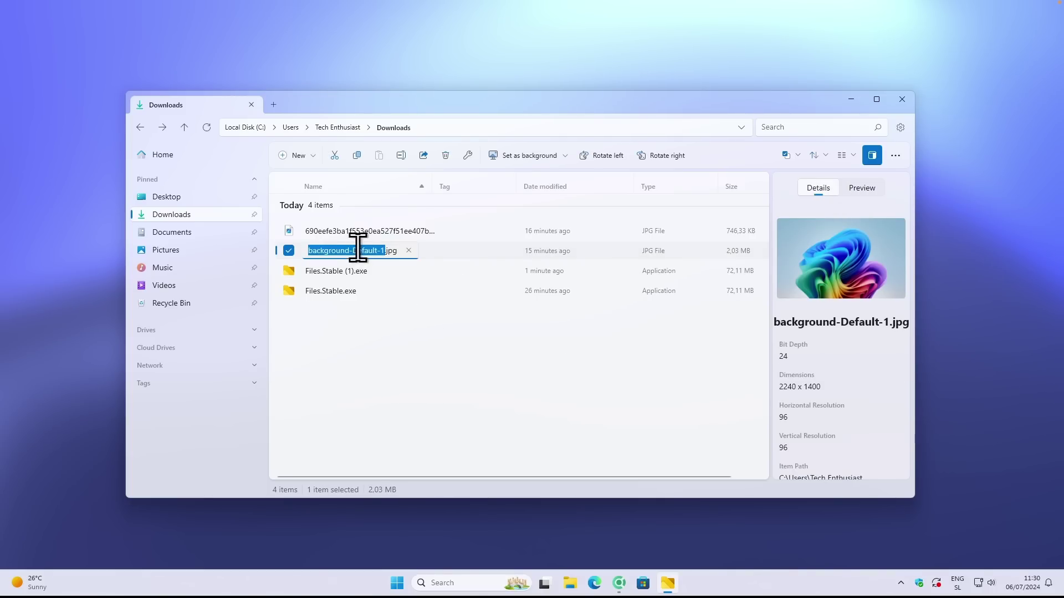
key(Escape)
key(alt+p)
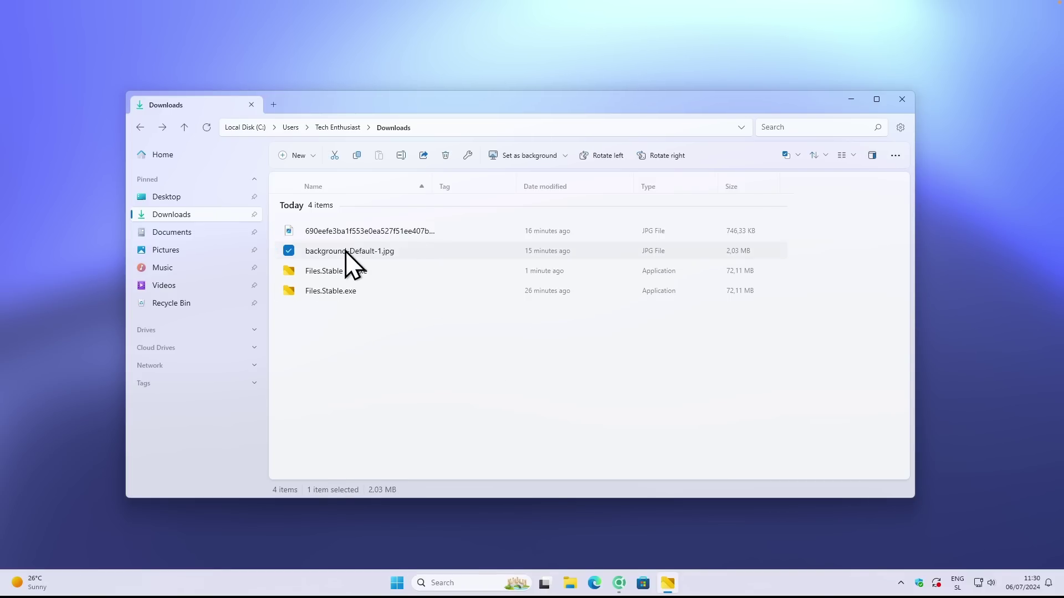
click(360, 250)
key(Escape)
Step: Switch the Downloads folder through List, Tiles, Grid and Columns layouts, ending on Tiles
click(289, 250)
click(388, 232)
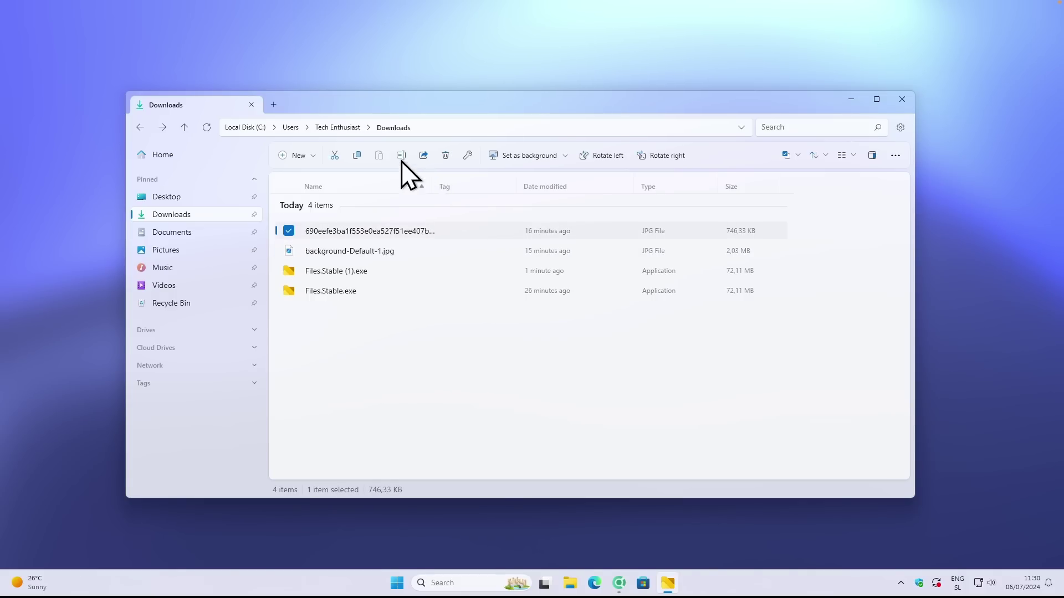
click(856, 156)
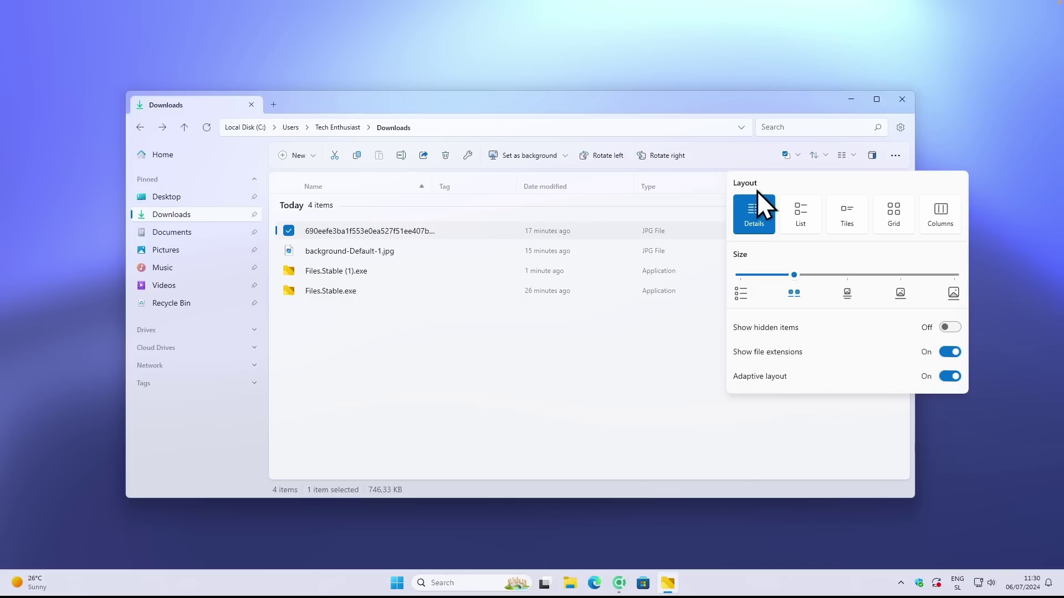
click(806, 209)
click(850, 214)
click(886, 224)
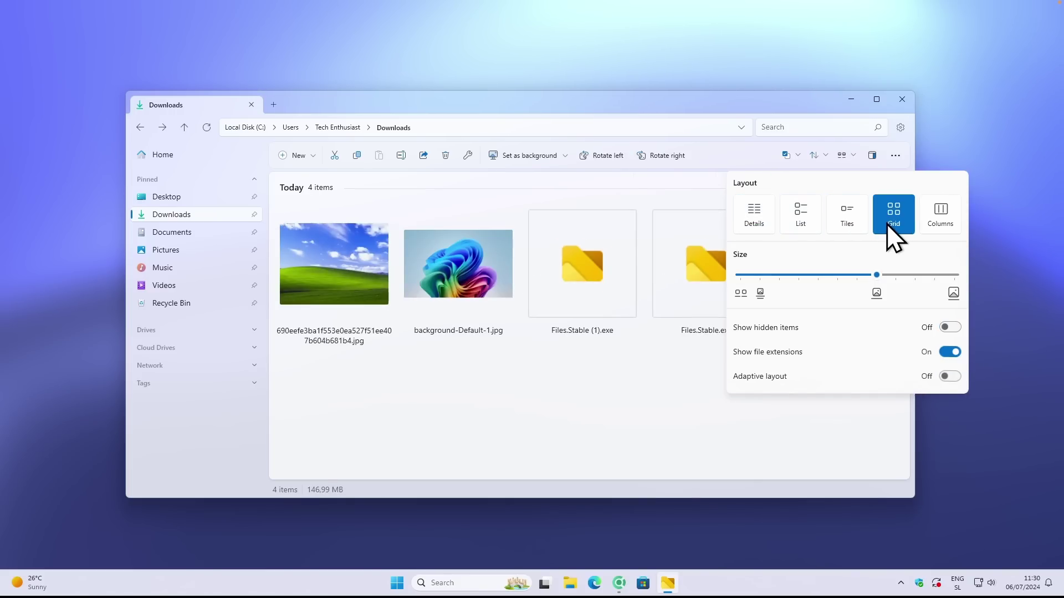
click(936, 227)
click(848, 156)
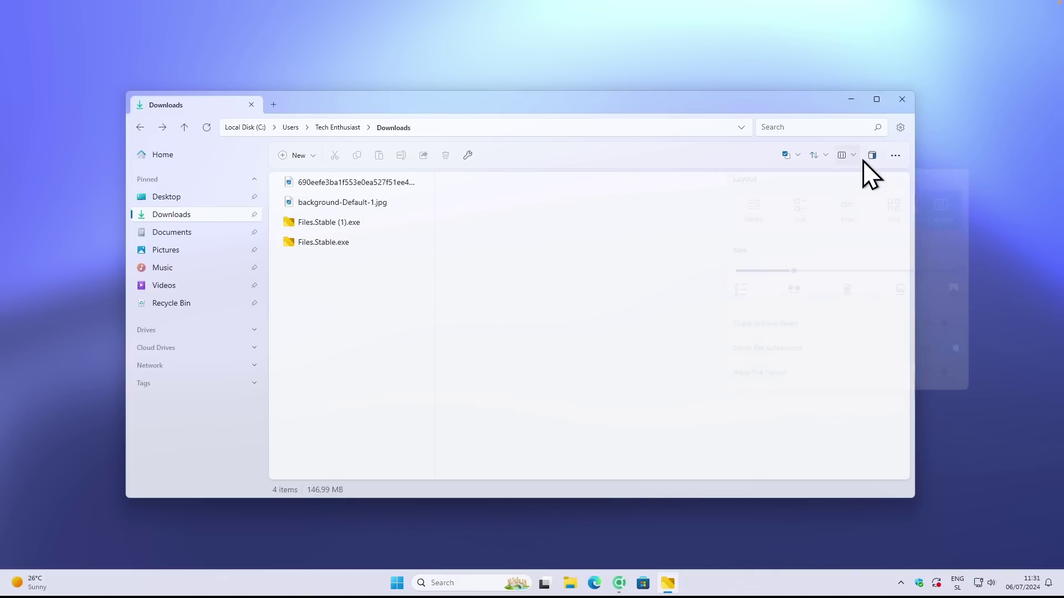
click(857, 204)
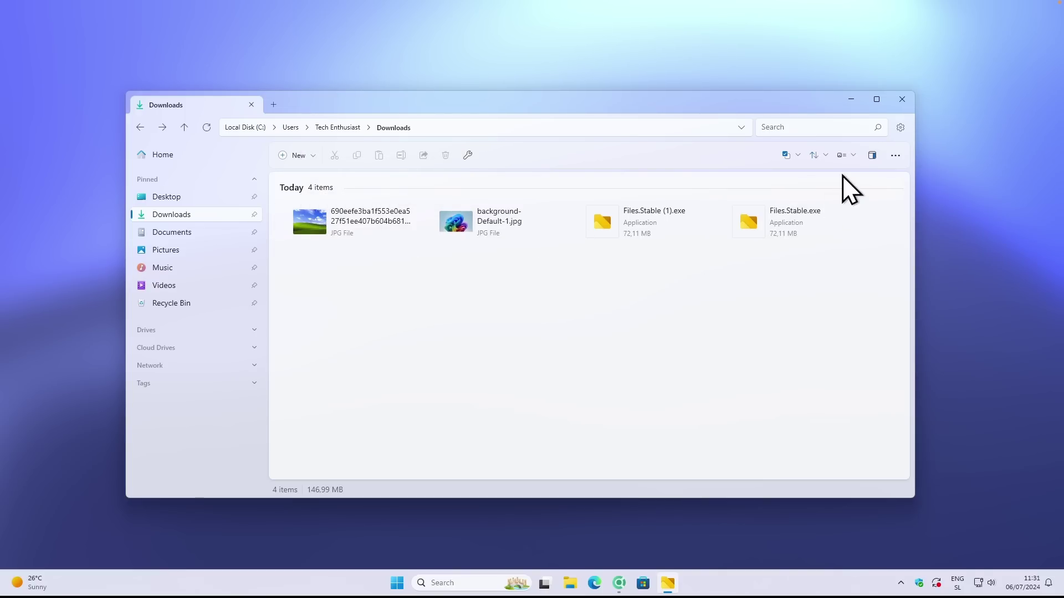
click(853, 156)
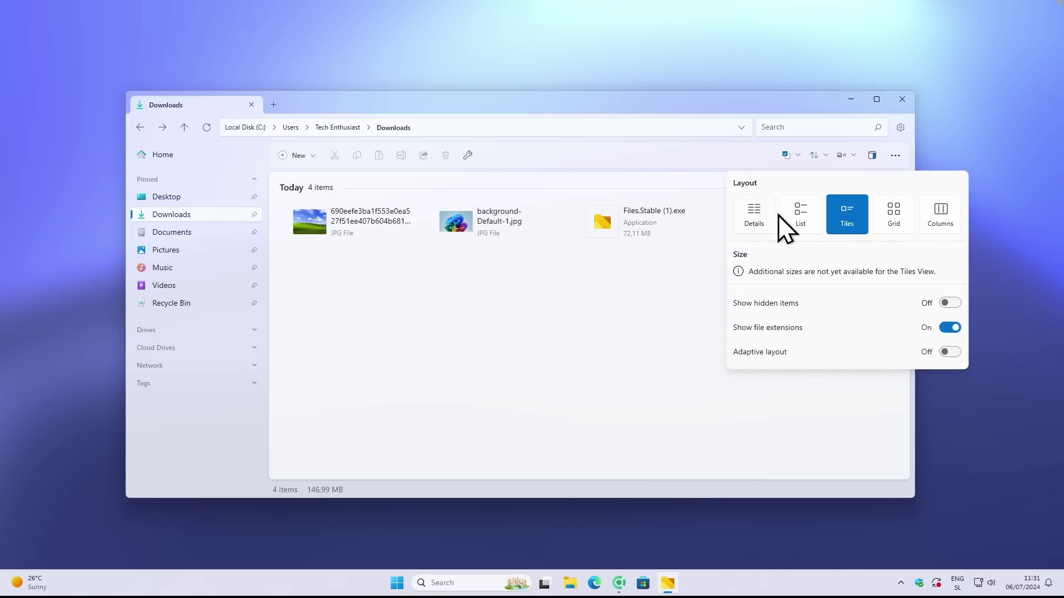
click(192, 302)
Step: Open the Recycle Bin, then expand Drives and open Local Disk (C:)
click(191, 303)
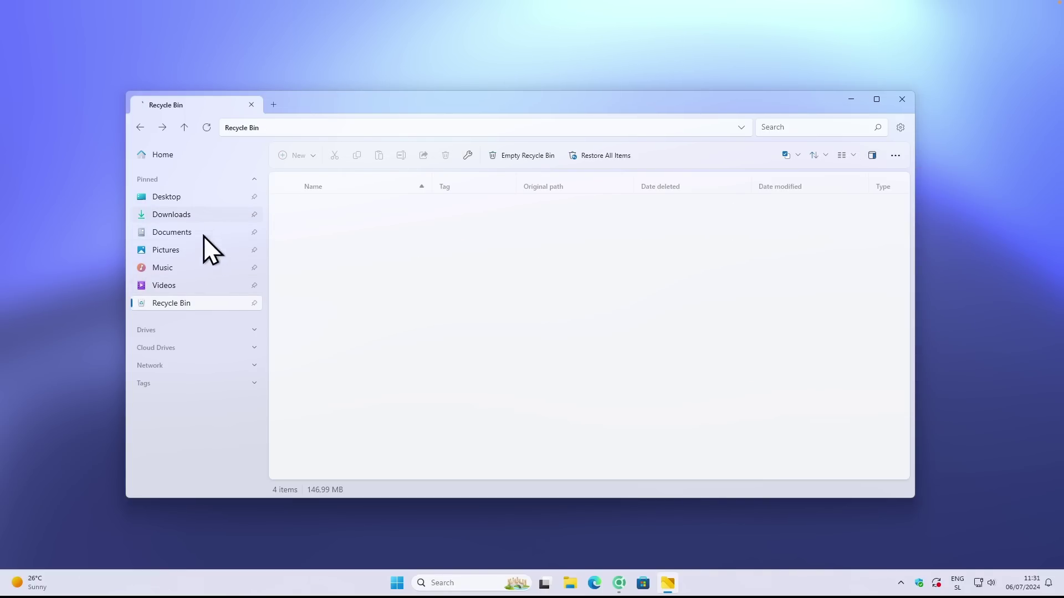
click(206, 329)
click(191, 348)
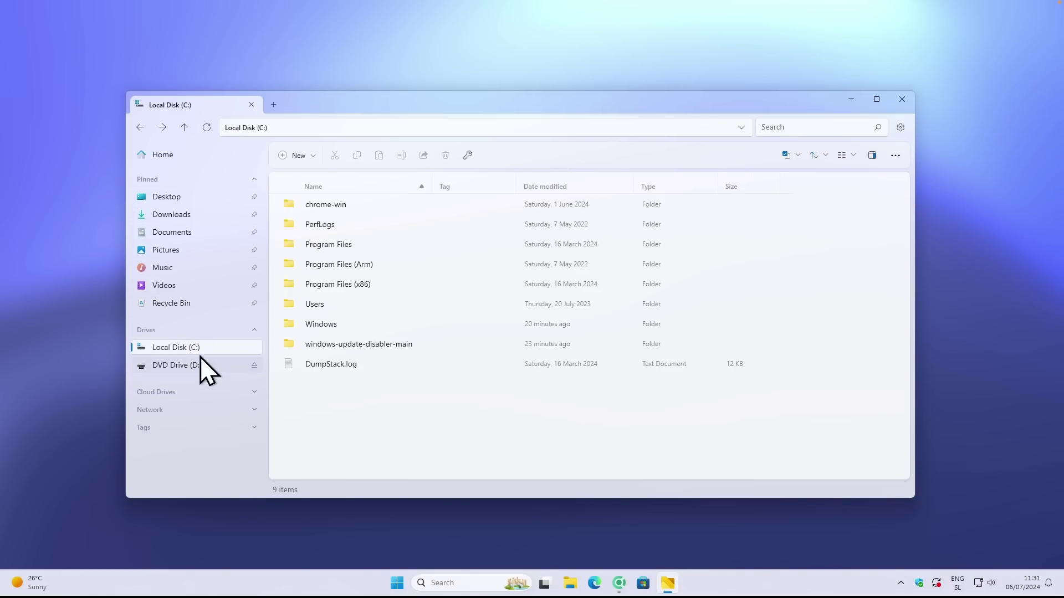
Step: Expand Cloud Drives, Network and Tags, then open the empty Desktop folder
click(216, 389)
click(219, 435)
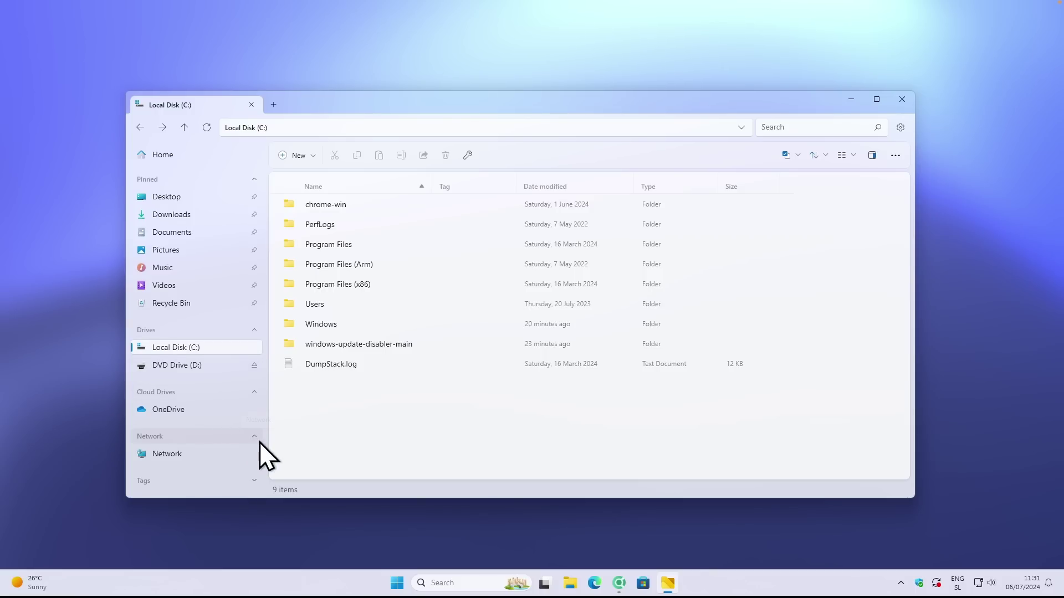
click(233, 479)
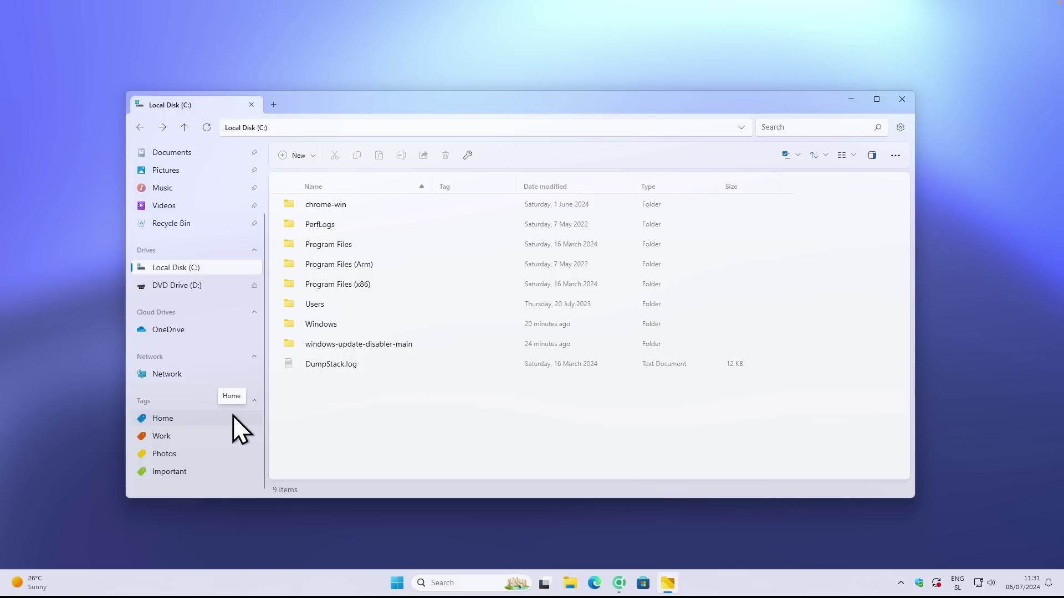
scroll(220, 201, up, 3)
click(224, 198)
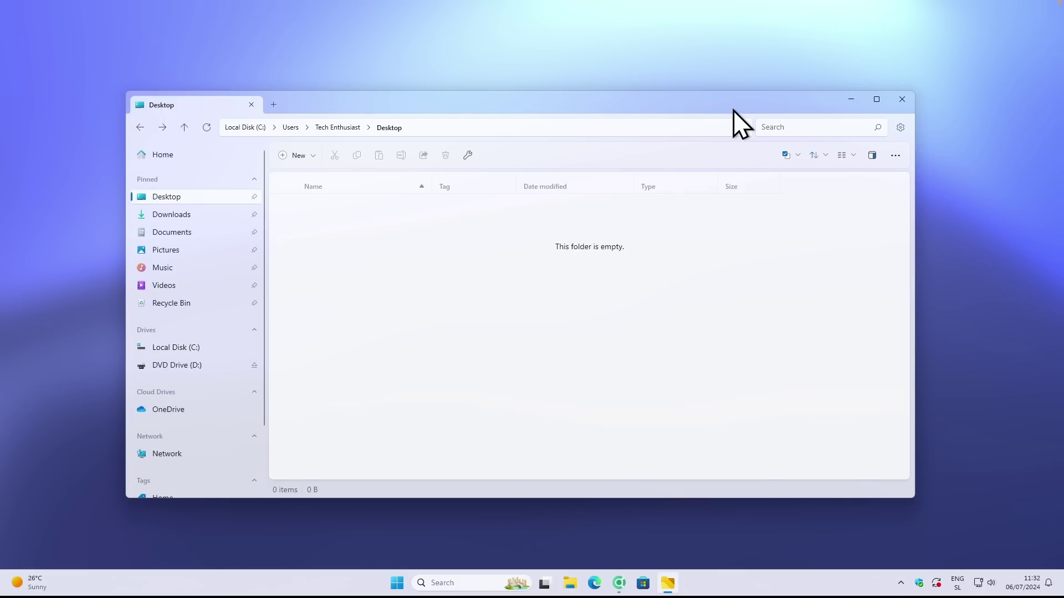
Step: In Advanced settings, enable 'Set Files as the default file manager', approving the Registry Editor prompt
click(901, 128)
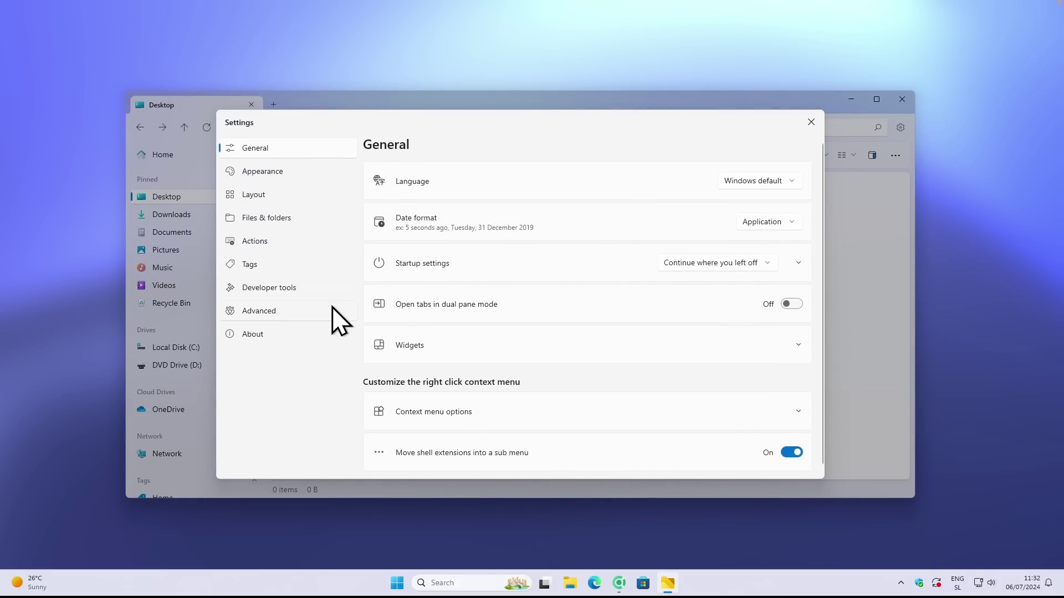
click(294, 311)
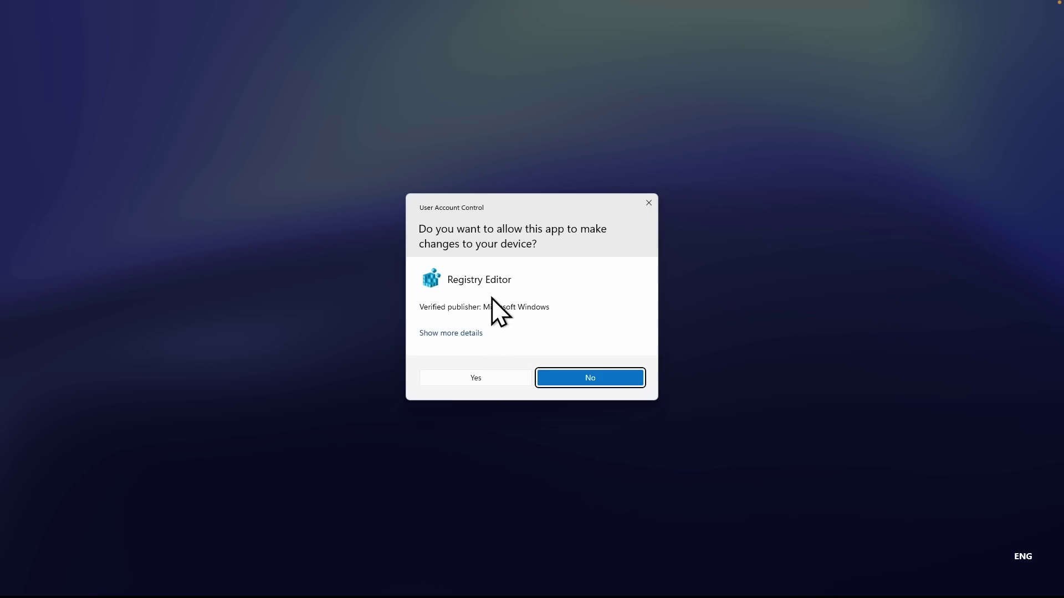
click(477, 379)
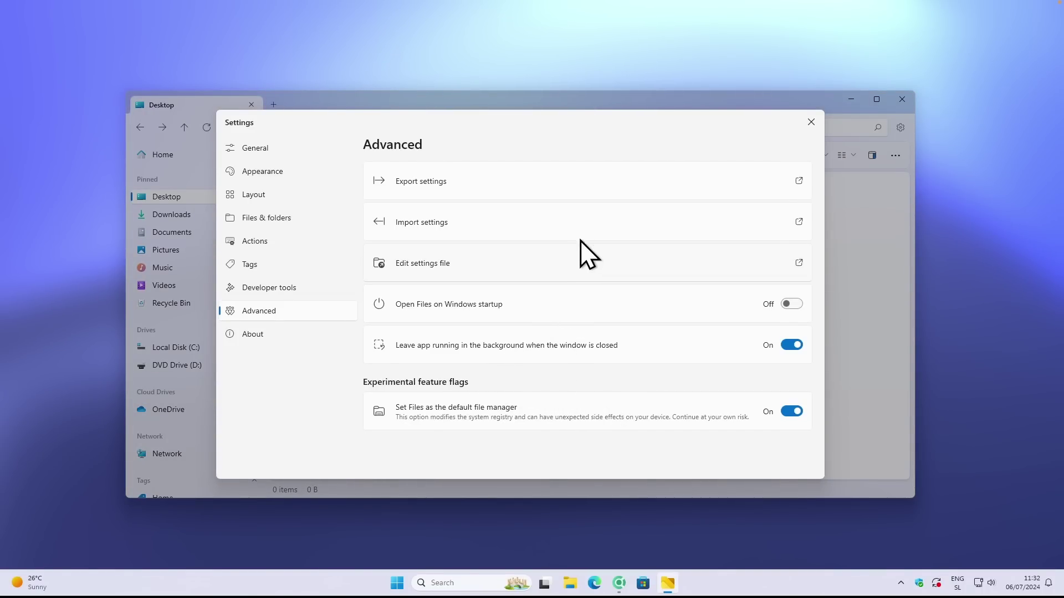
key(Escape)
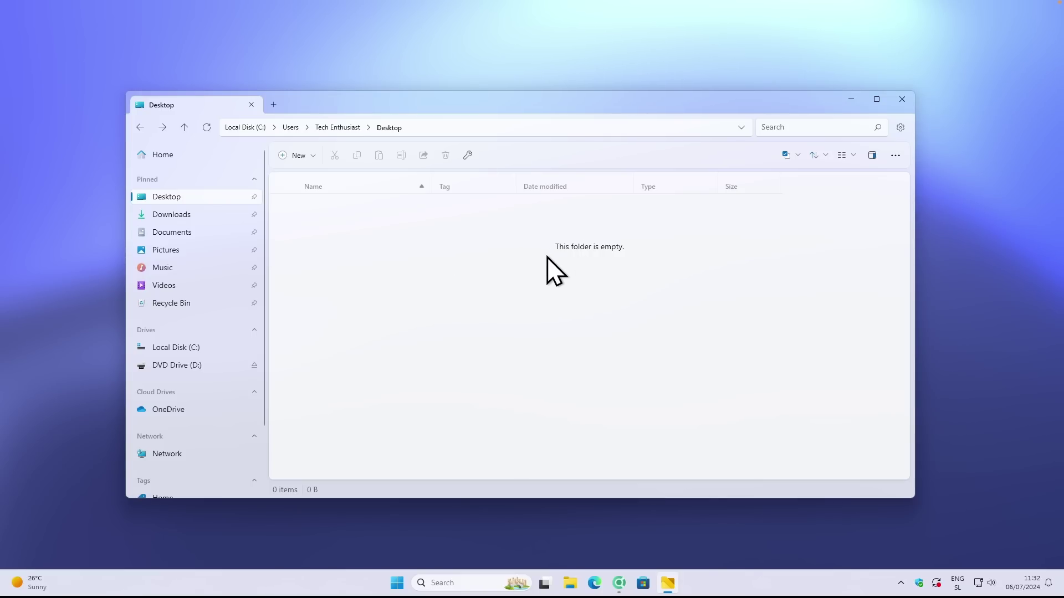
Step: Set the window backdrop material to Mica in Appearance settings and view it
click(900, 128)
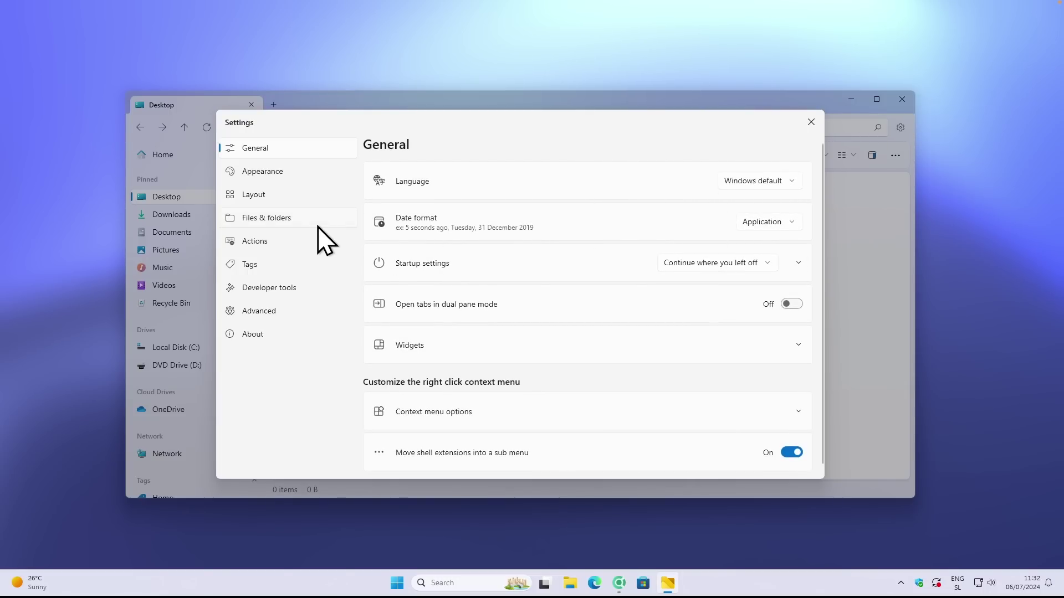
click(293, 173)
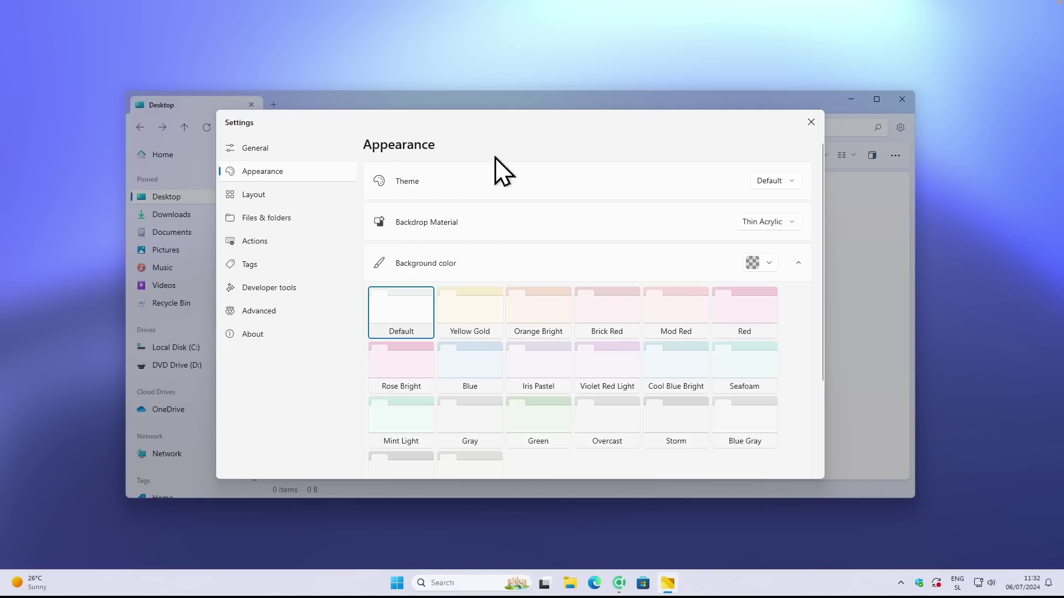
click(763, 222)
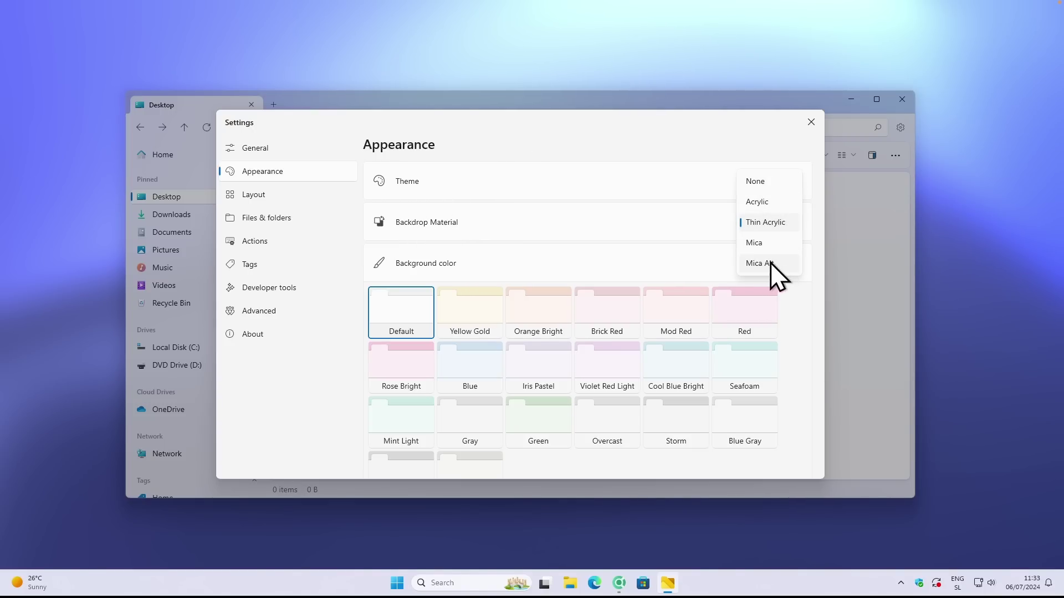
click(771, 244)
click(811, 122)
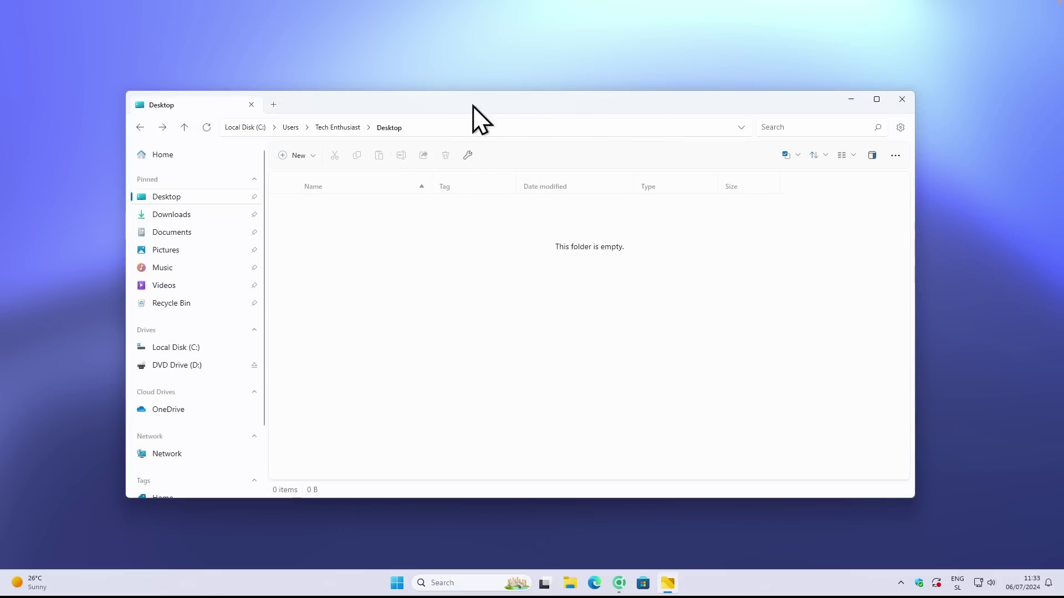
Step: Switch the backdrop material to Thin Acrylic and preview the translucent window
click(901, 127)
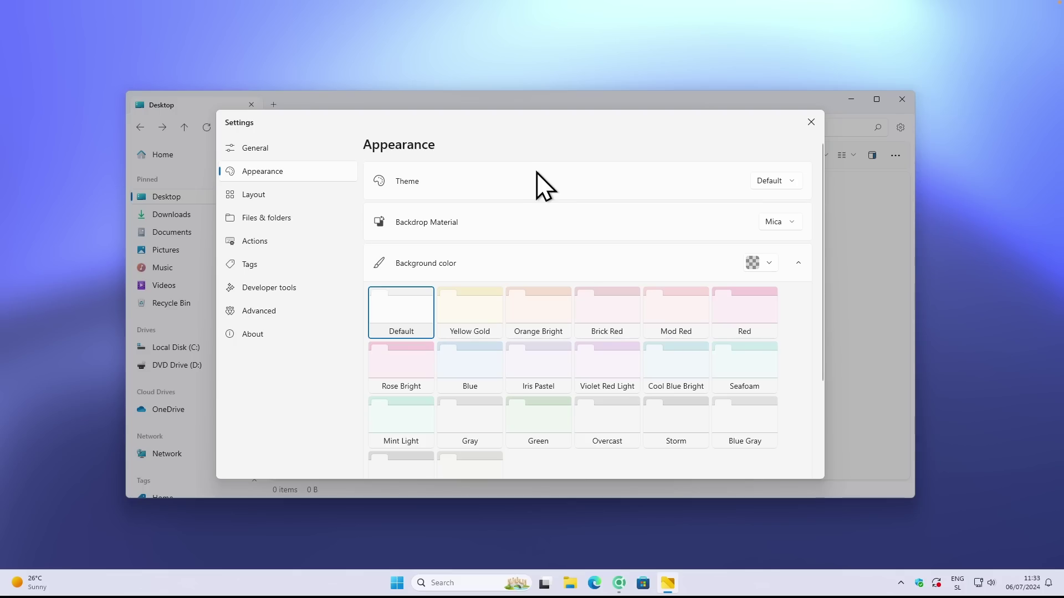
click(779, 221)
click(803, 201)
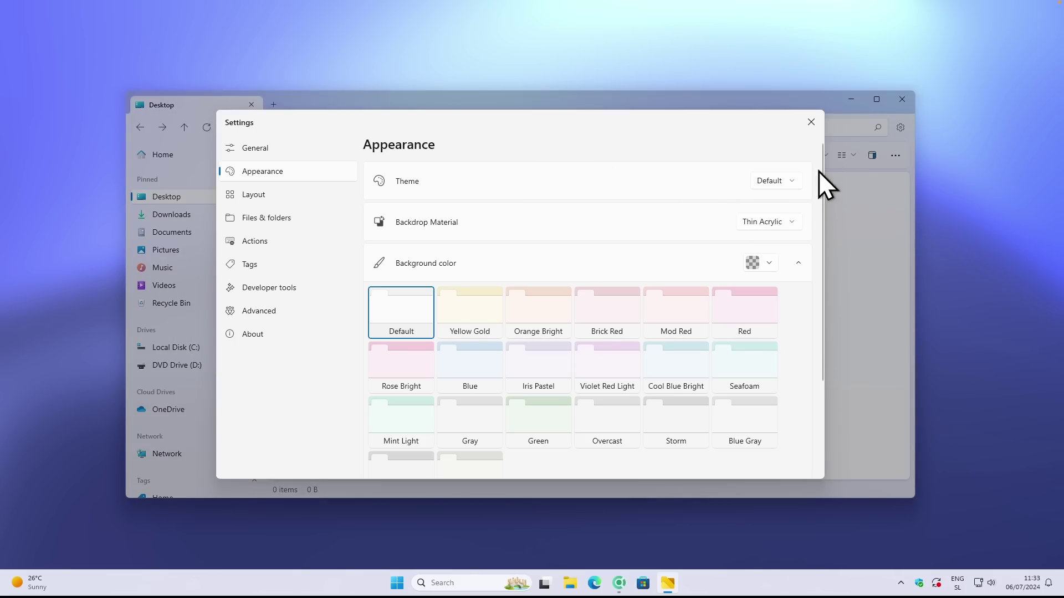
click(811, 122)
drag(551, 102, 550, 99)
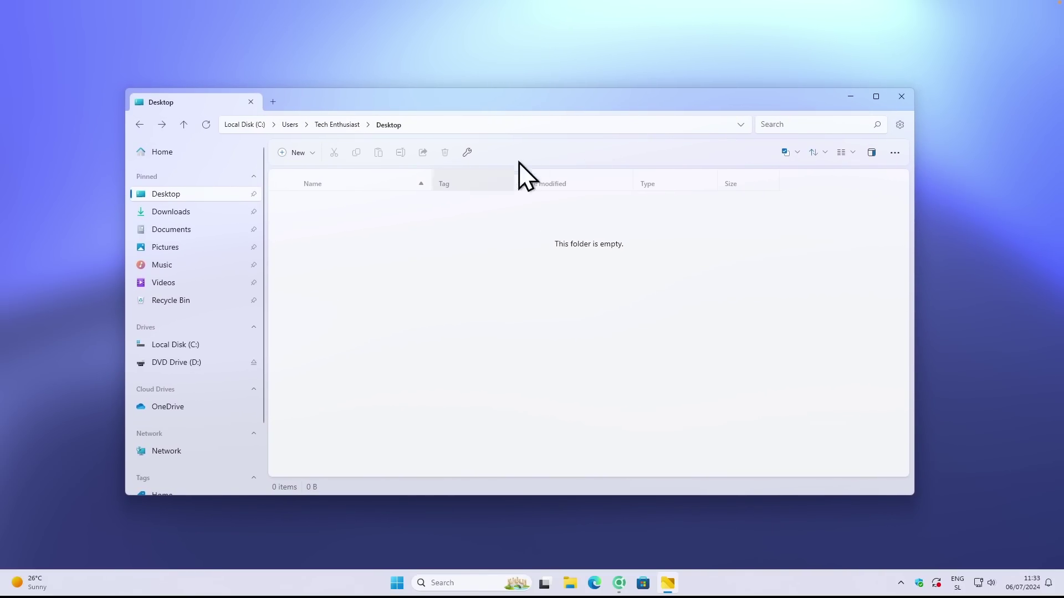
Step: Change the backdrop material to Acrylic and view the result
click(900, 124)
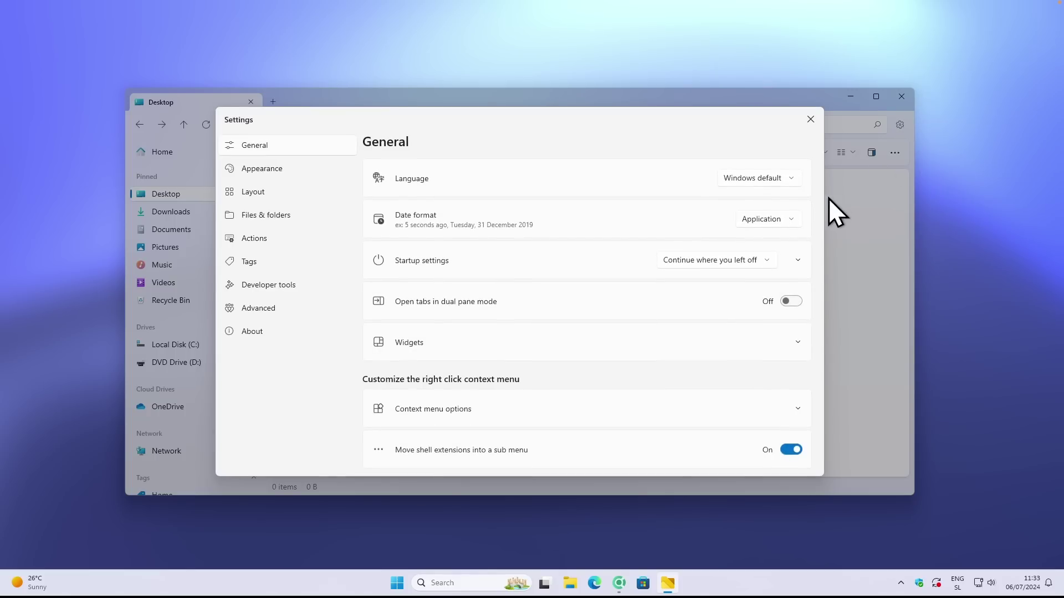
click(324, 174)
click(776, 219)
click(786, 201)
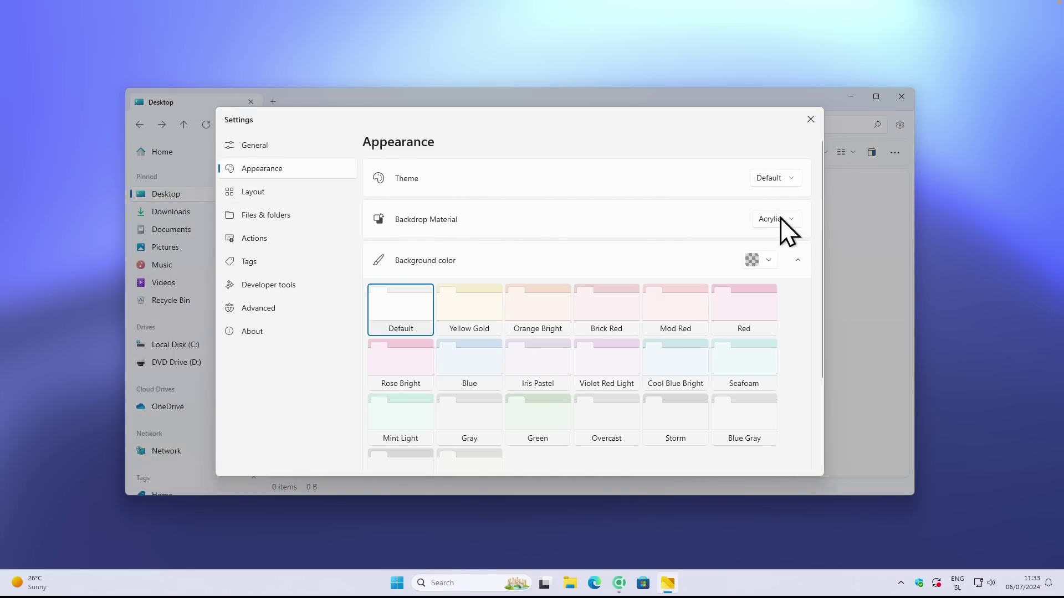
click(779, 221)
click(787, 218)
click(810, 119)
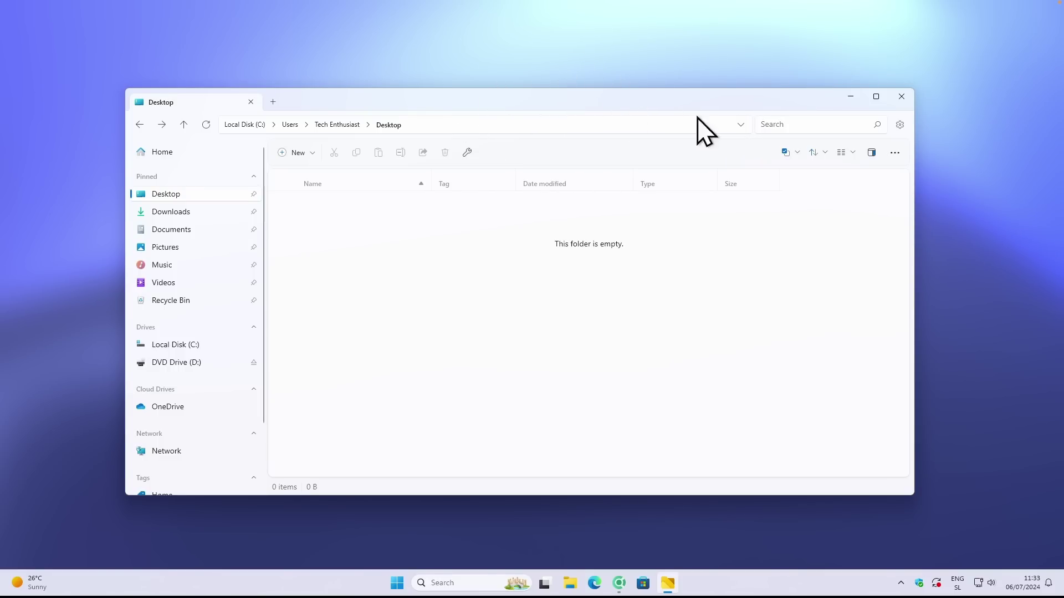
Step: Settle on Thin Acrylic as the backdrop, then return to the Appearance settings
click(900, 124)
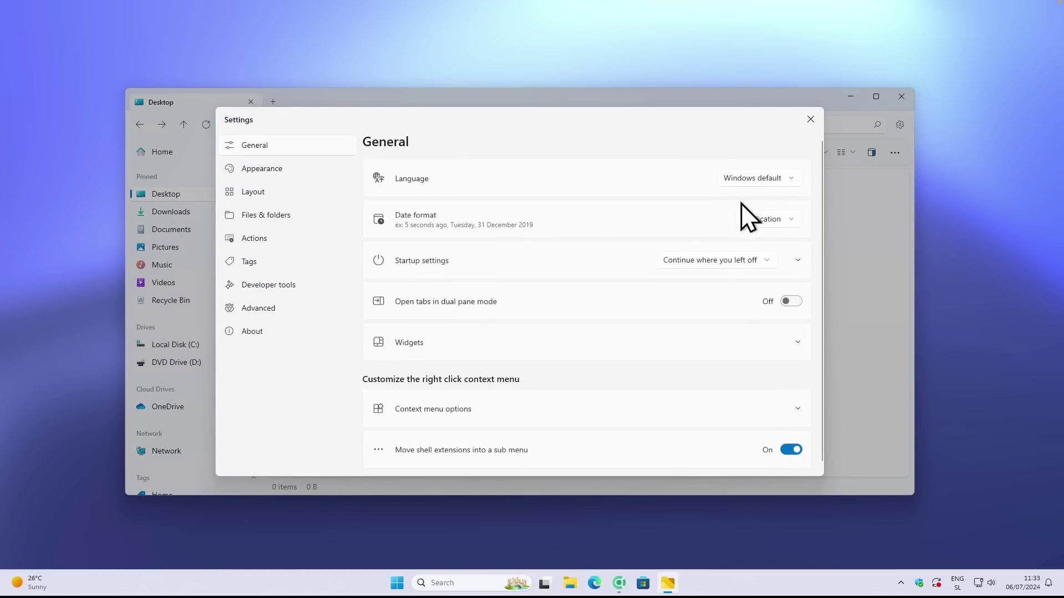
click(330, 166)
click(775, 220)
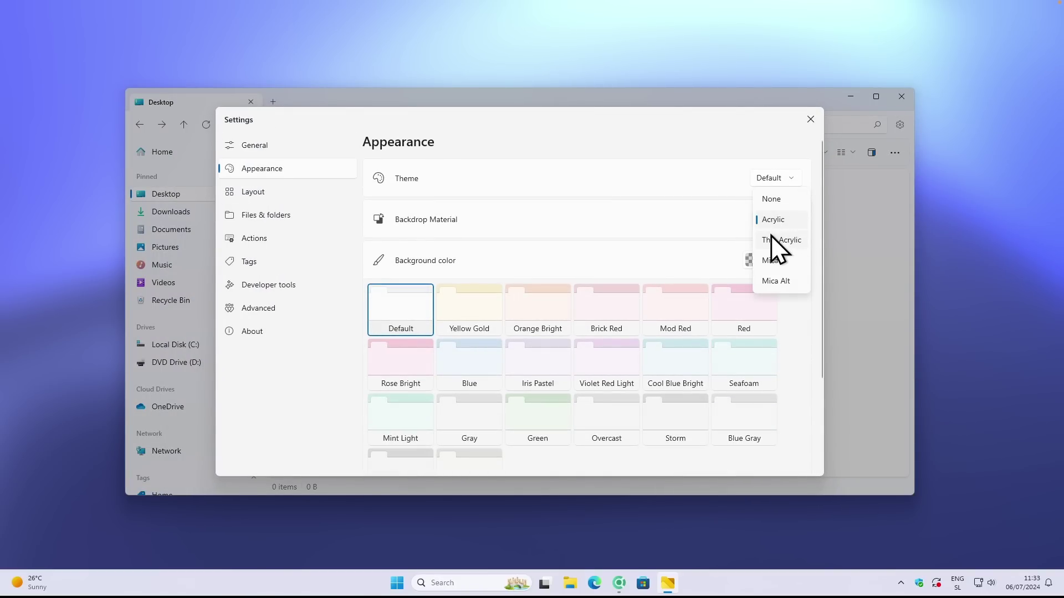
click(778, 241)
click(810, 119)
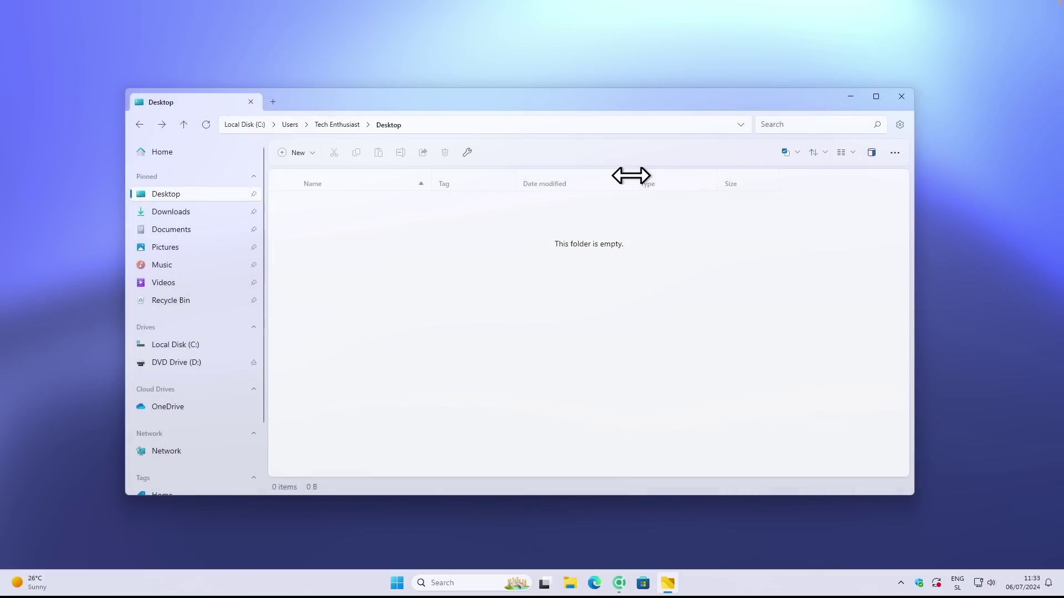
click(898, 124)
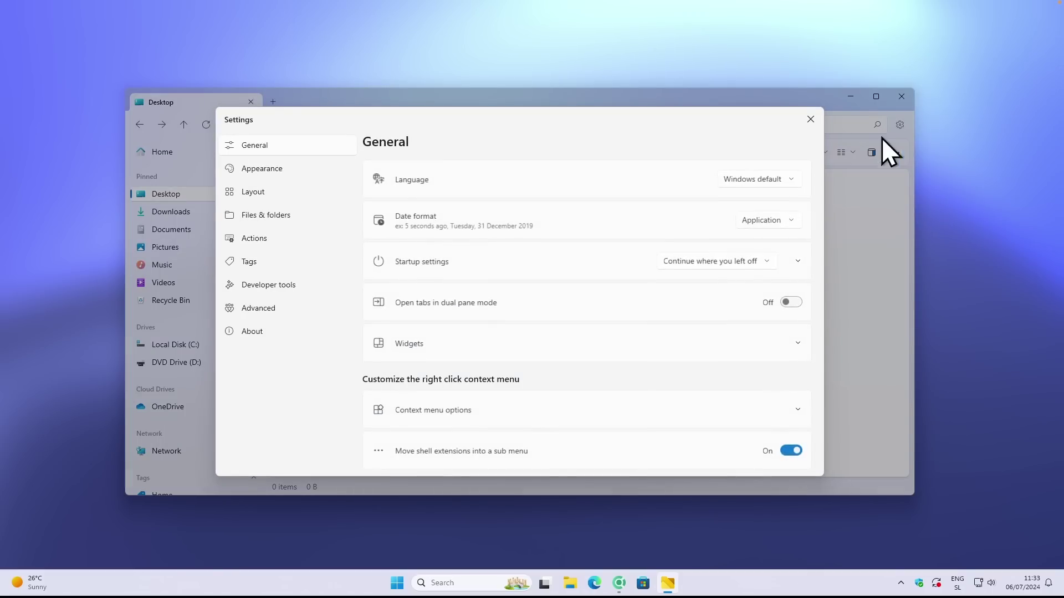
click(311, 168)
Step: Review the Layout and Files & folders settings pages without changing anything
scroll(566, 297, down, 3)
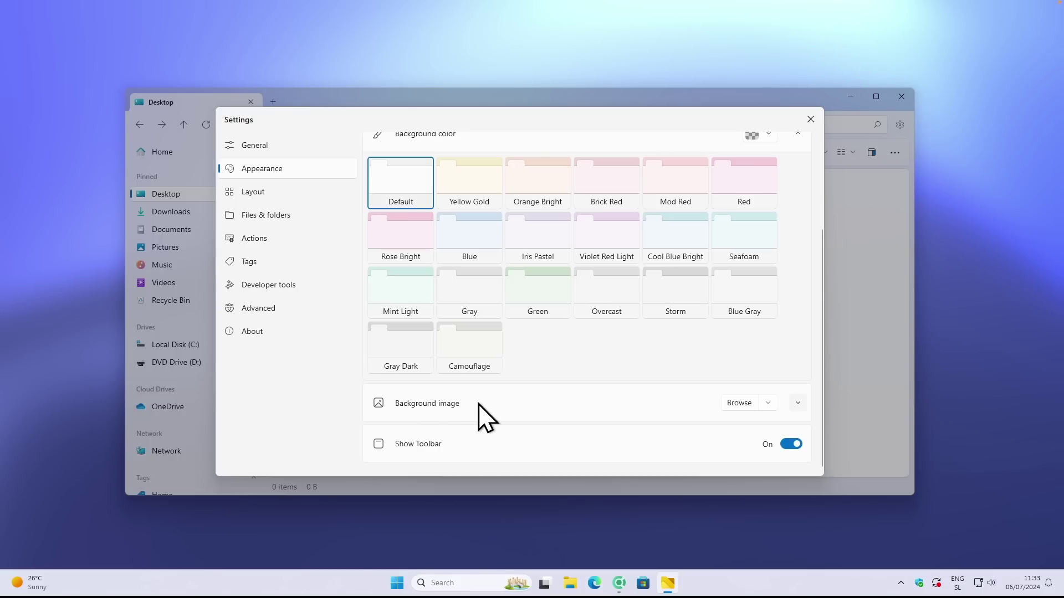
click(270, 191)
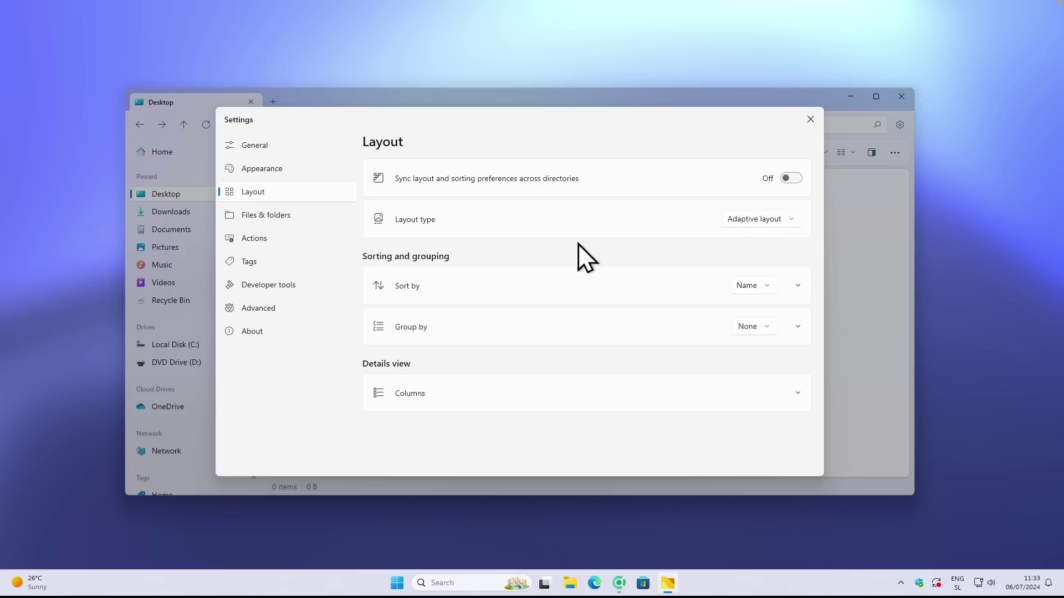
click(741, 221)
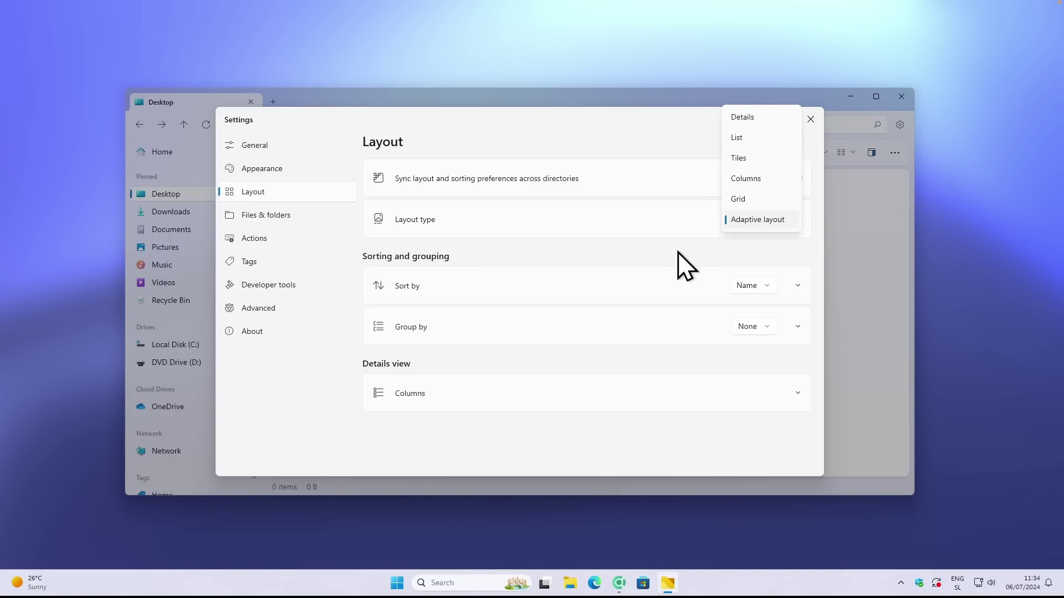
click(580, 260)
click(310, 214)
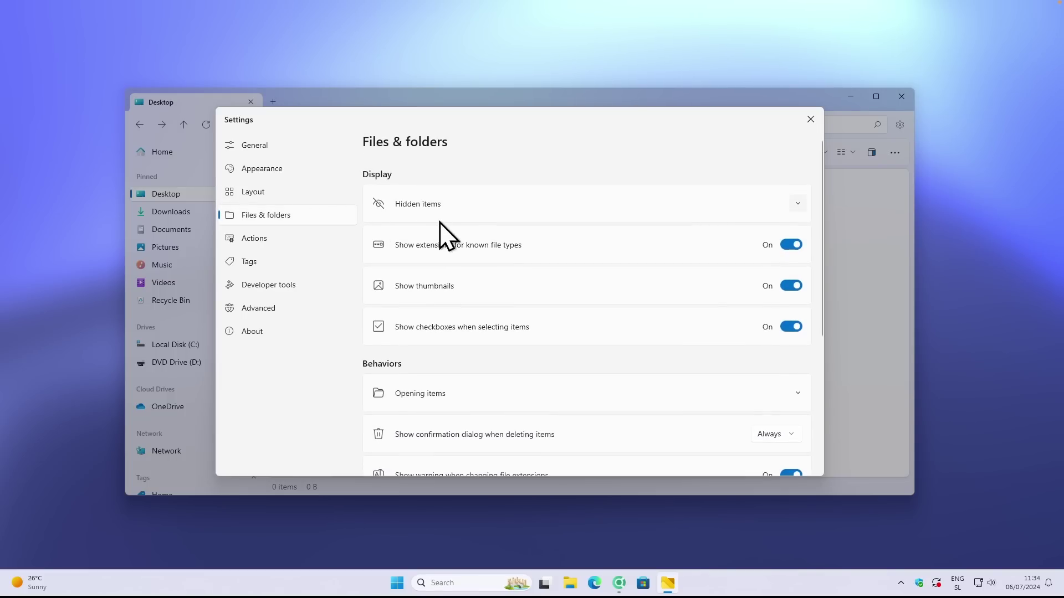
click(498, 206)
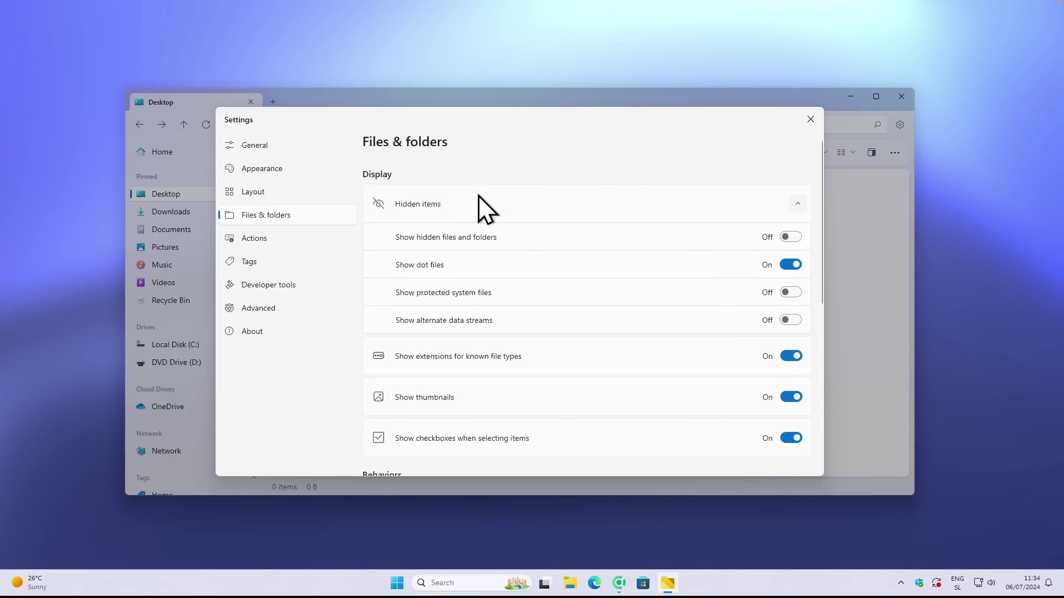
click(499, 202)
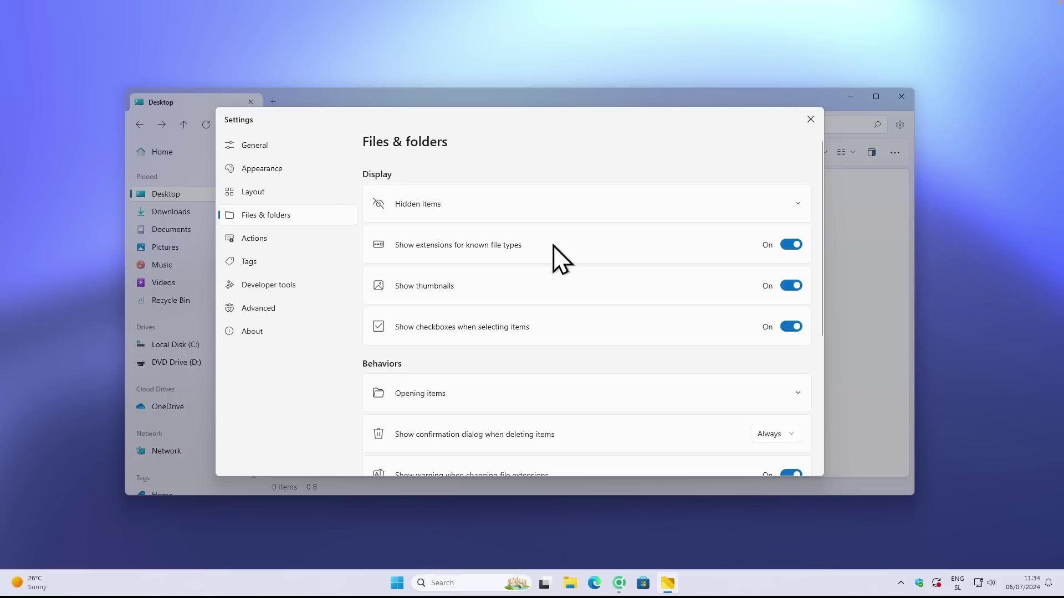
Step: Browse the command shortcuts listed on the Actions settings page
scroll(553, 245, down, 5)
click(325, 242)
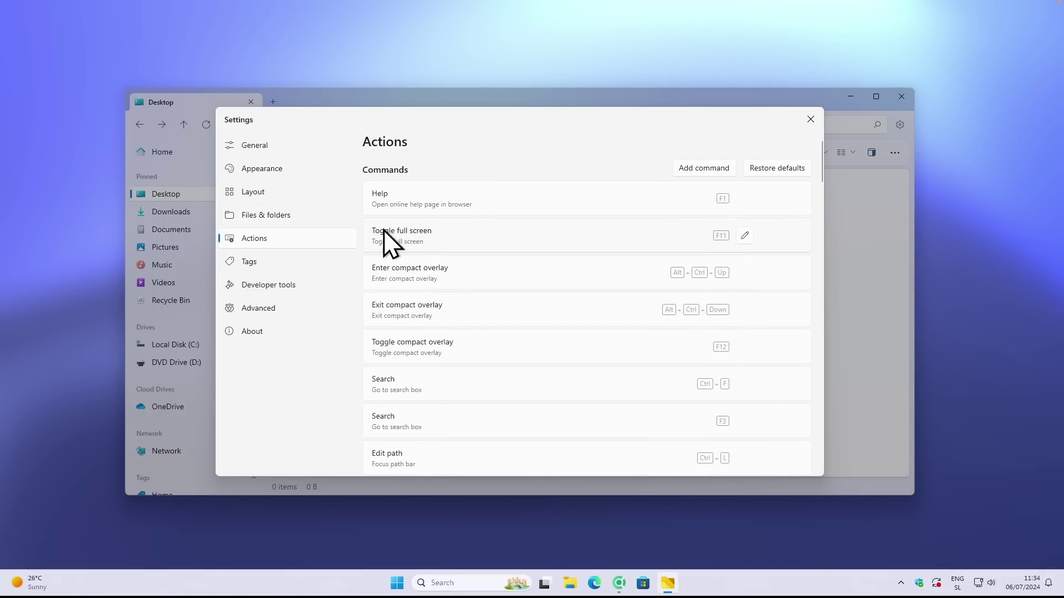
scroll(537, 330, down, 12)
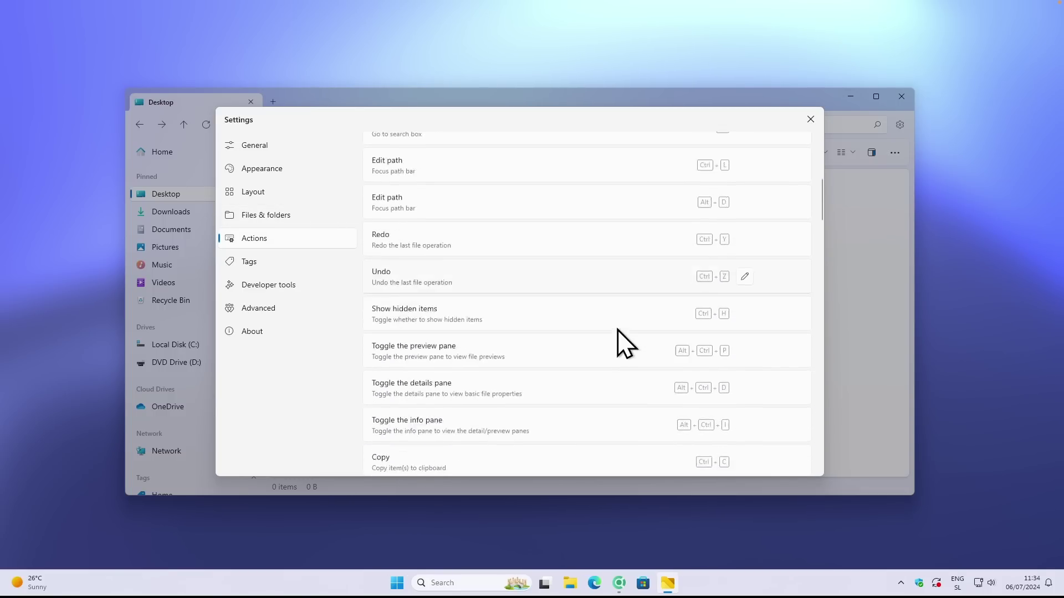
scroll(614, 302, up, 12)
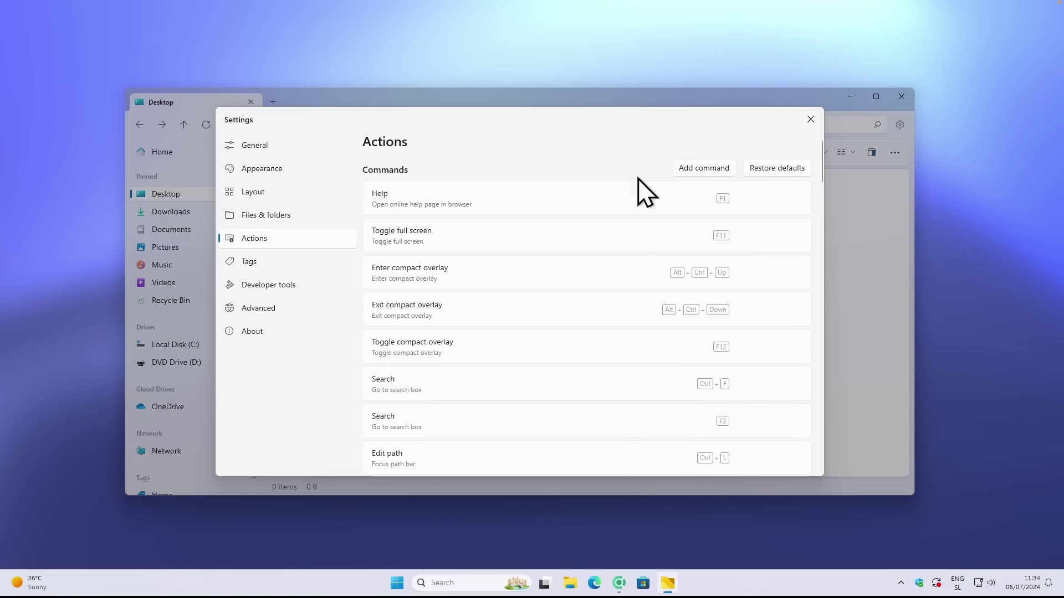
scroll(613, 198, down, 5)
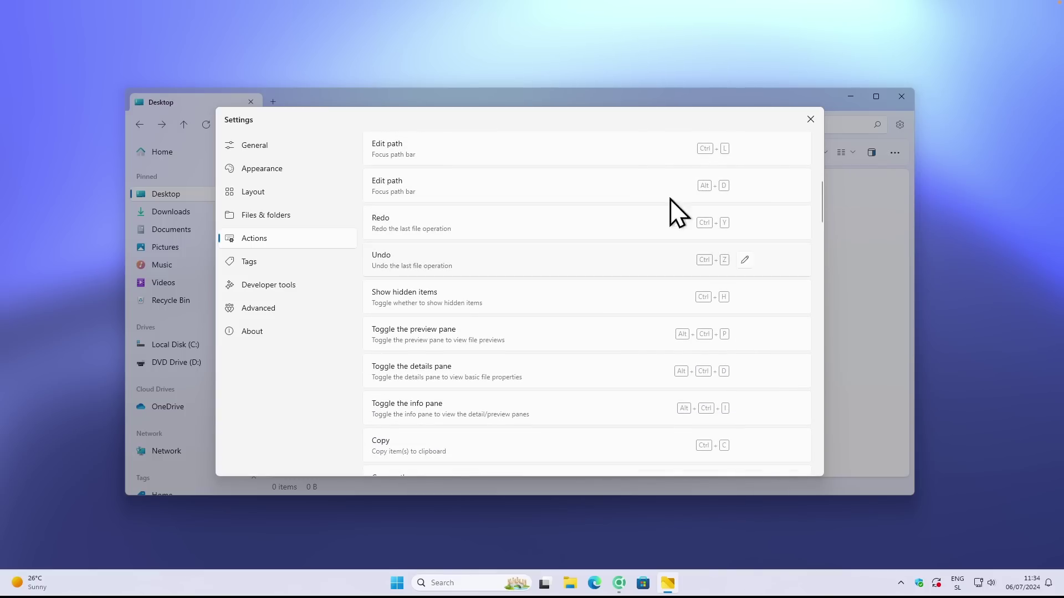
scroll(616, 292, down, 8)
Step: Look through the Tags, Developer tools and Advanced pages, then close Settings
click(249, 261)
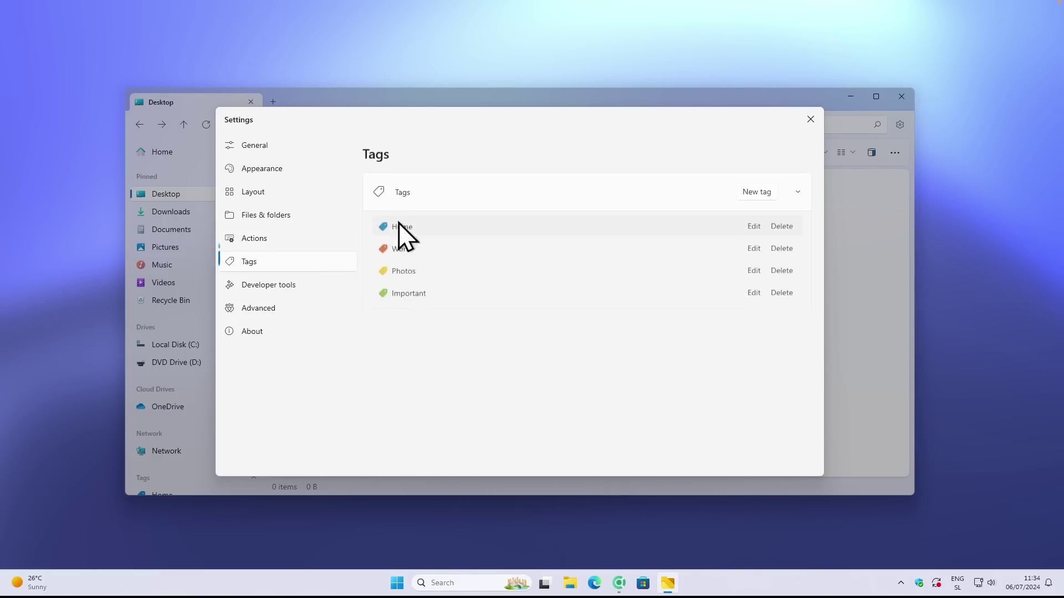
click(299, 284)
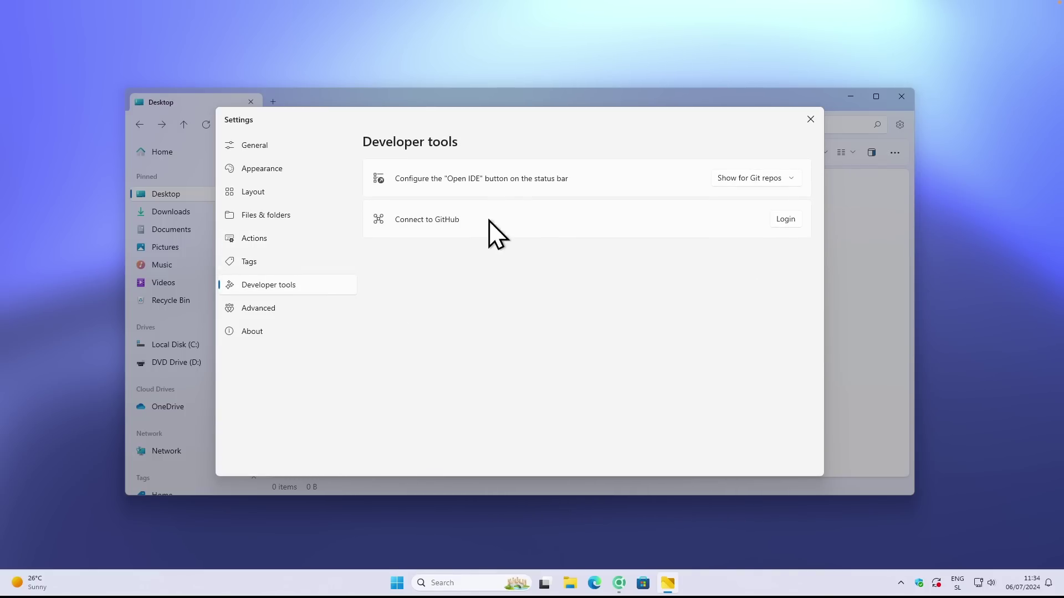
click(344, 308)
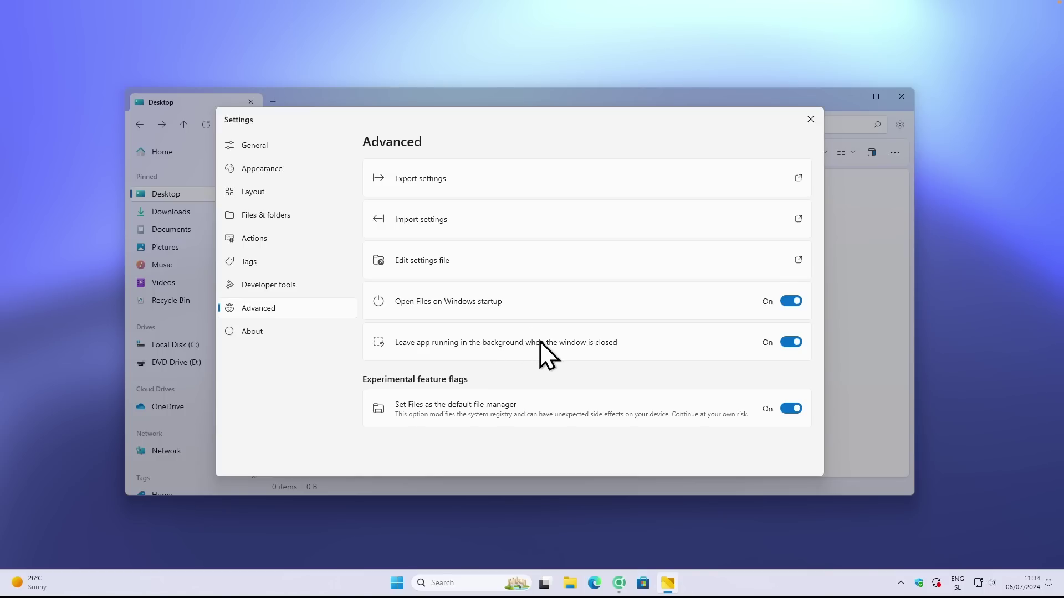
click(810, 120)
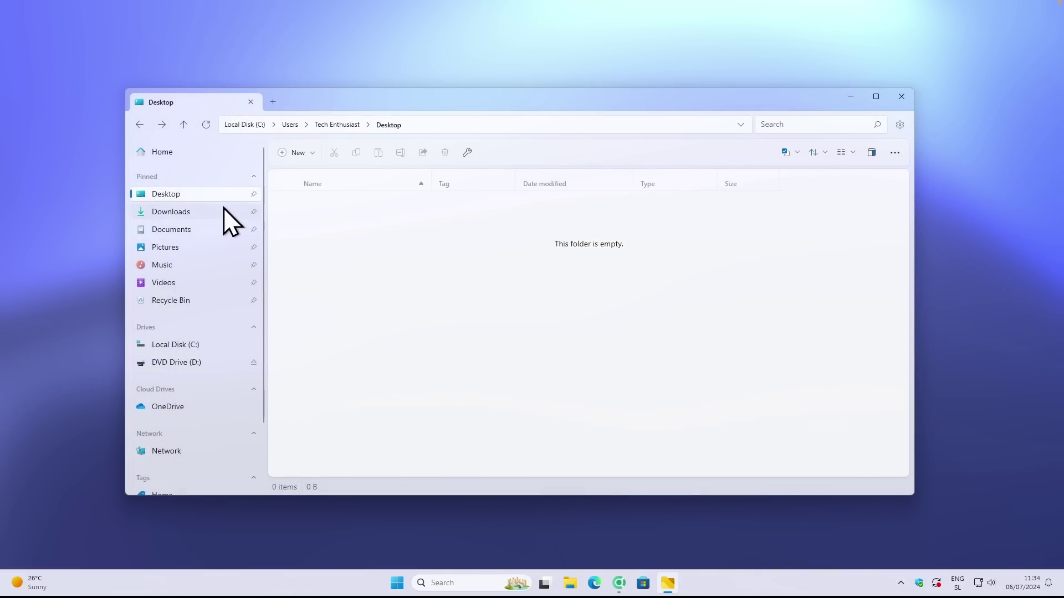
click(215, 214)
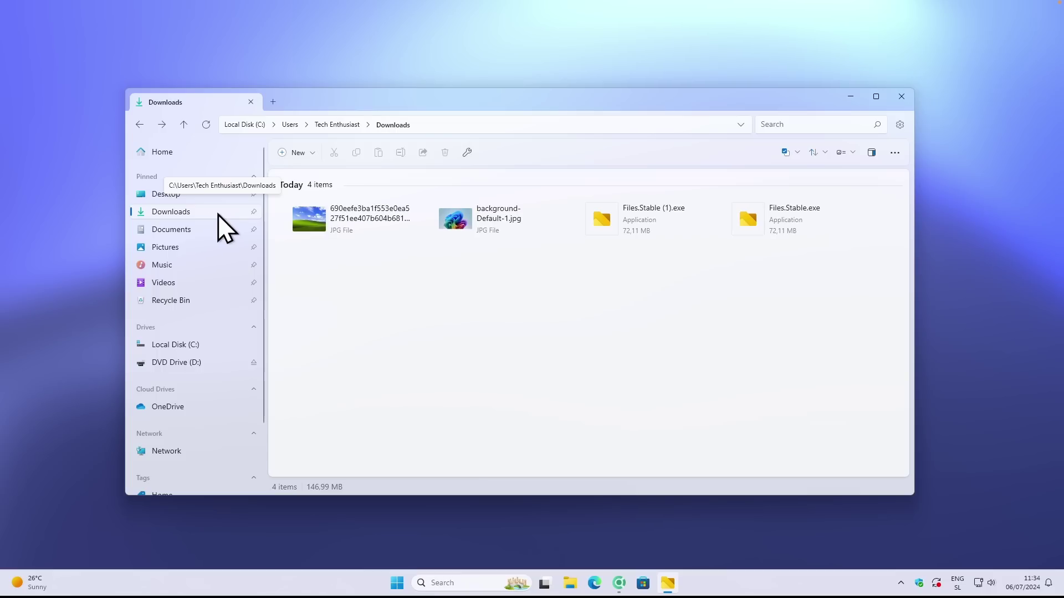
right_click(368, 212)
click(348, 215)
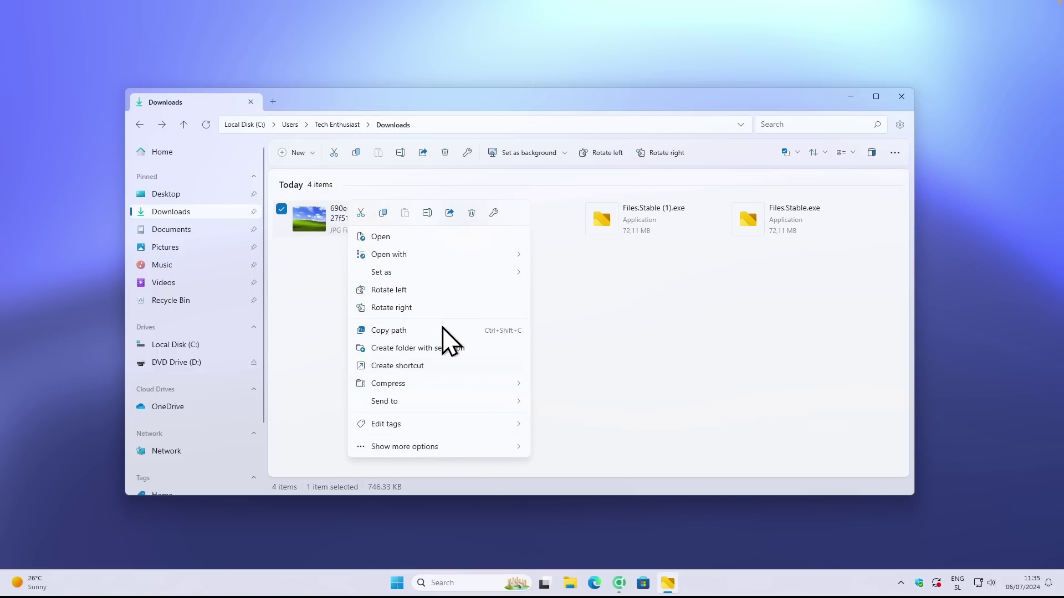
mouse_move(436, 381)
mouse_move(472, 447)
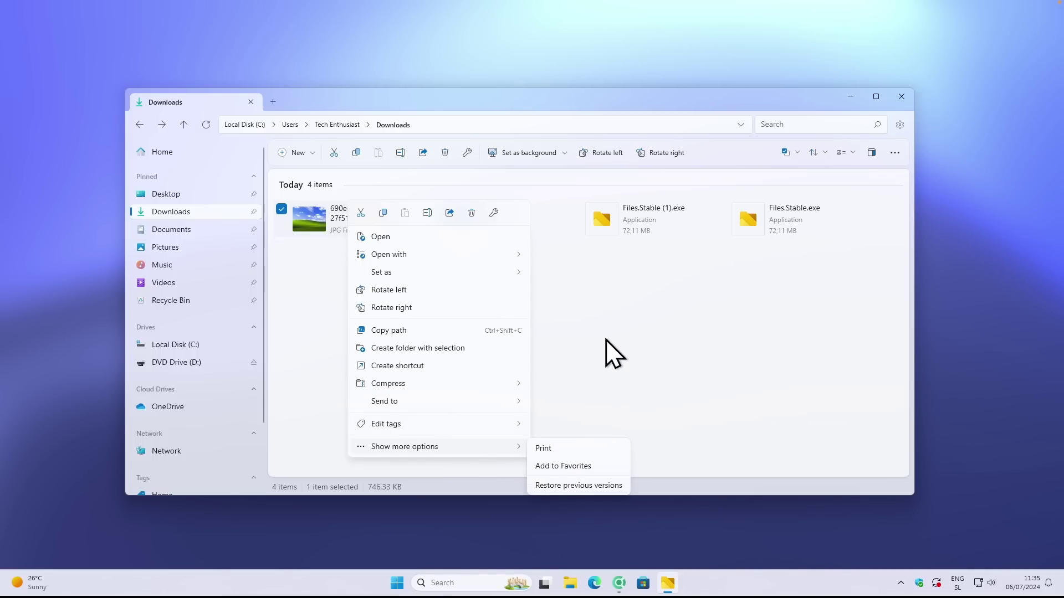
key(Escape)
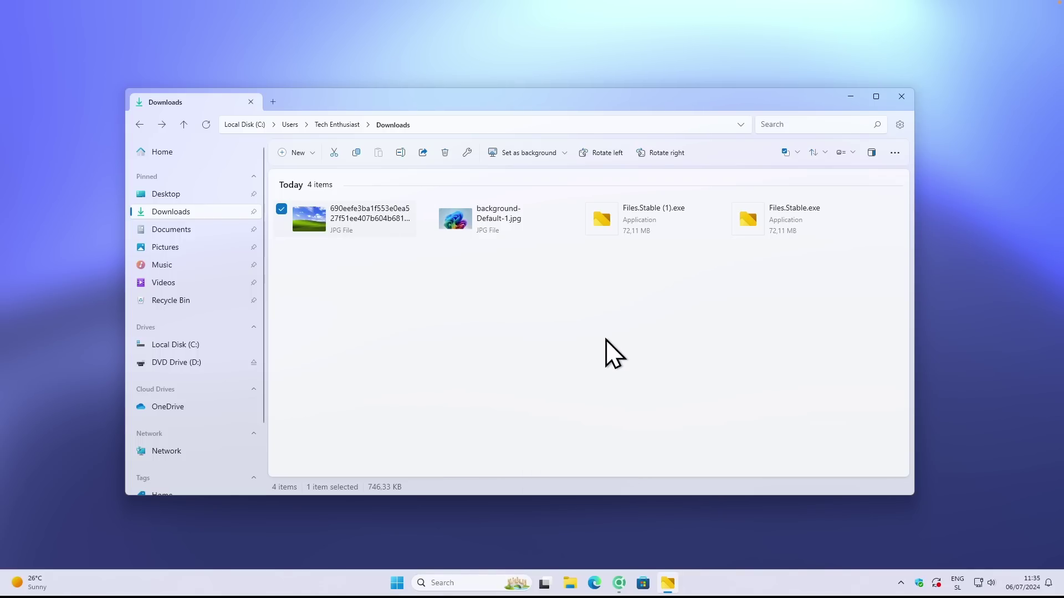